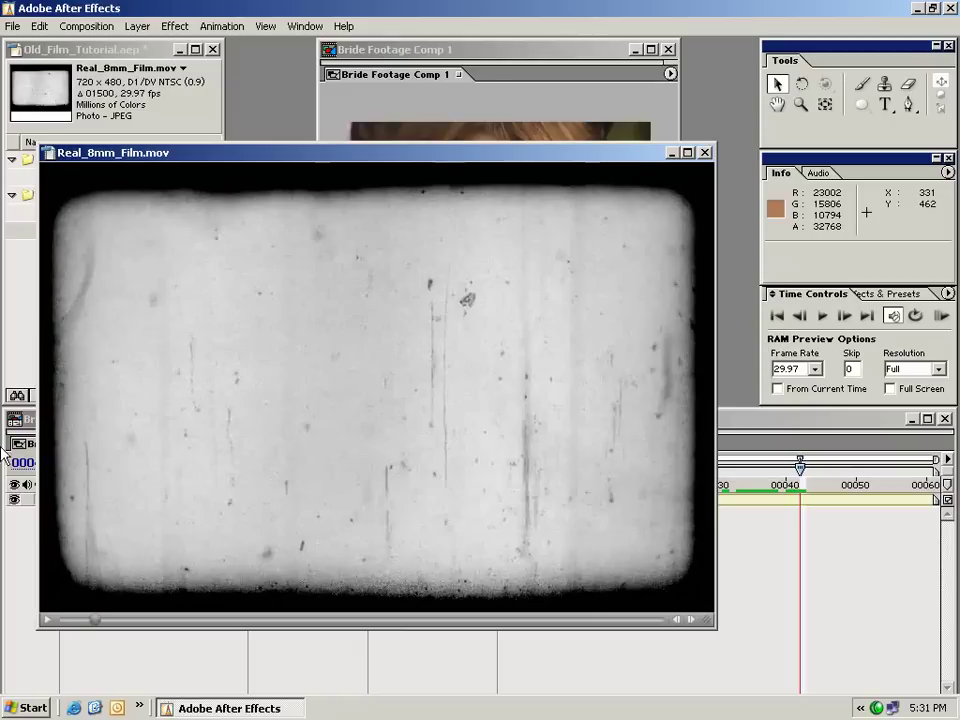
Close the Real_8mm_Film.mov footage preview and add that clip to the composition above Bride Footage.mov, starting at frame 0.
{"action": "left_click", "coordinate": [704, 153]}
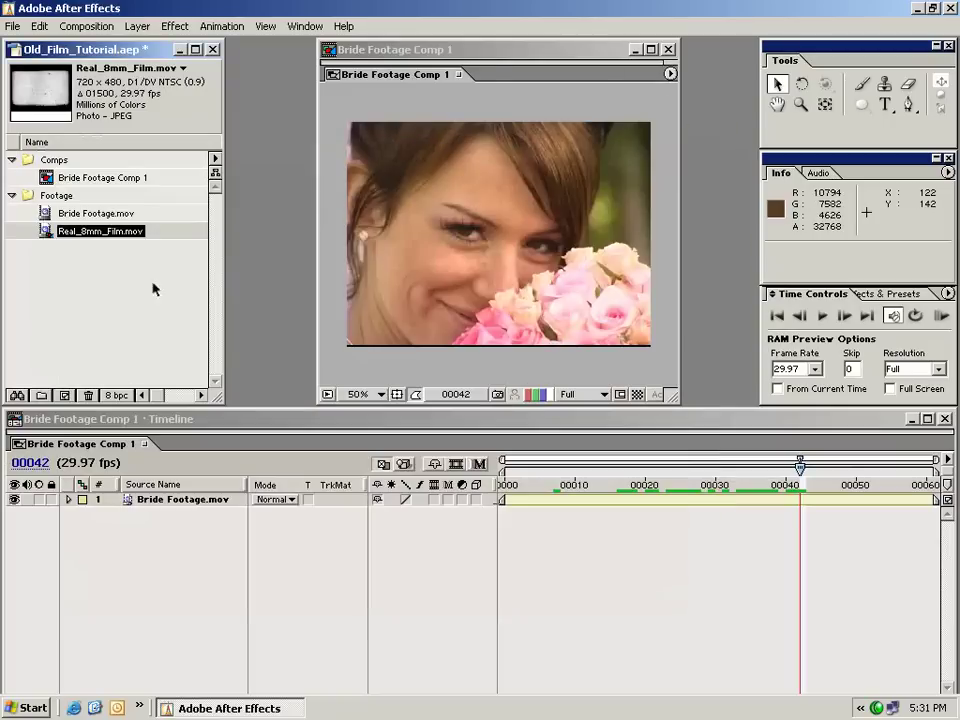
{"action": "left_click", "coordinate": [55, 259]}
{"action": "left_click_drag", "start_coordinate": [46, 233], "coordinate": [590, 485]}
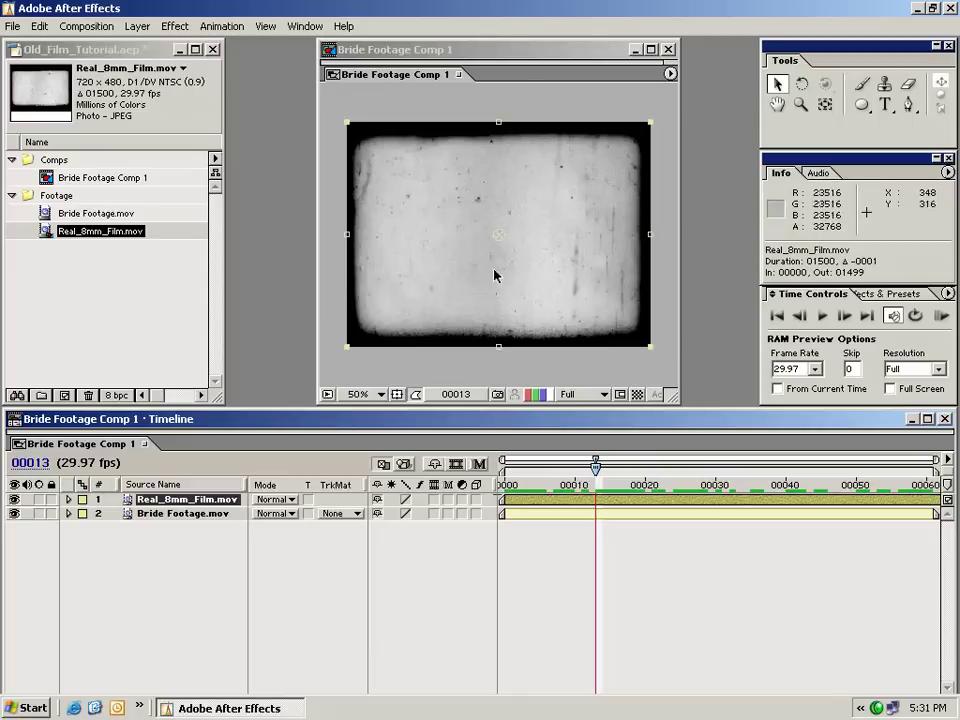
Set the Real_8mm_Film.mov layer's blending mode to Multiply.
{"action": "left_click", "coordinate": [152, 516]}
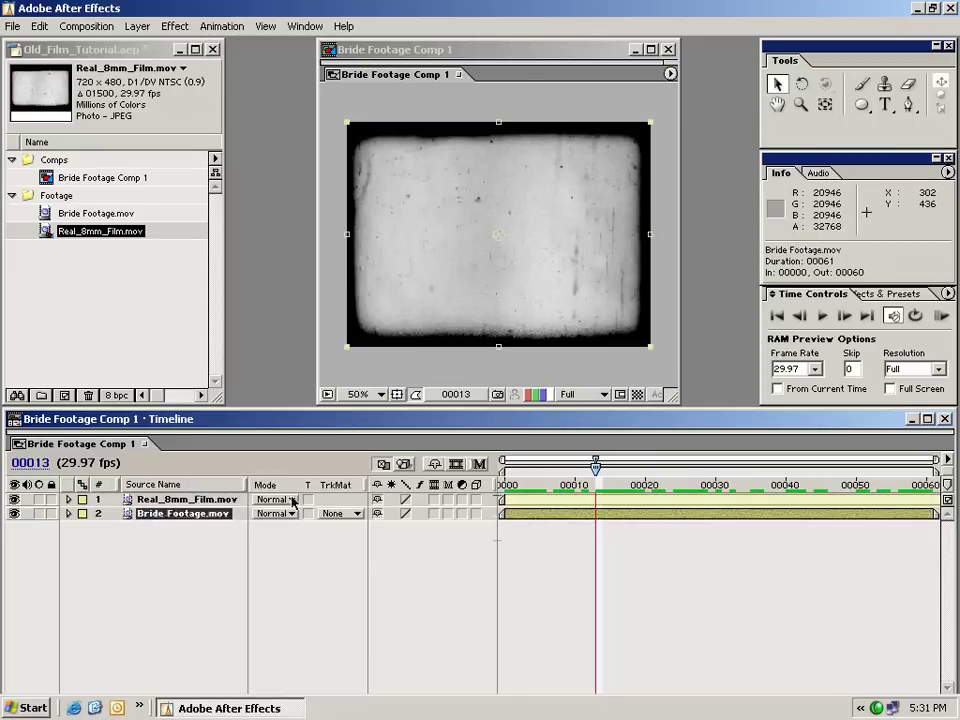
{"action": "left_click", "coordinate": [183, 498]}
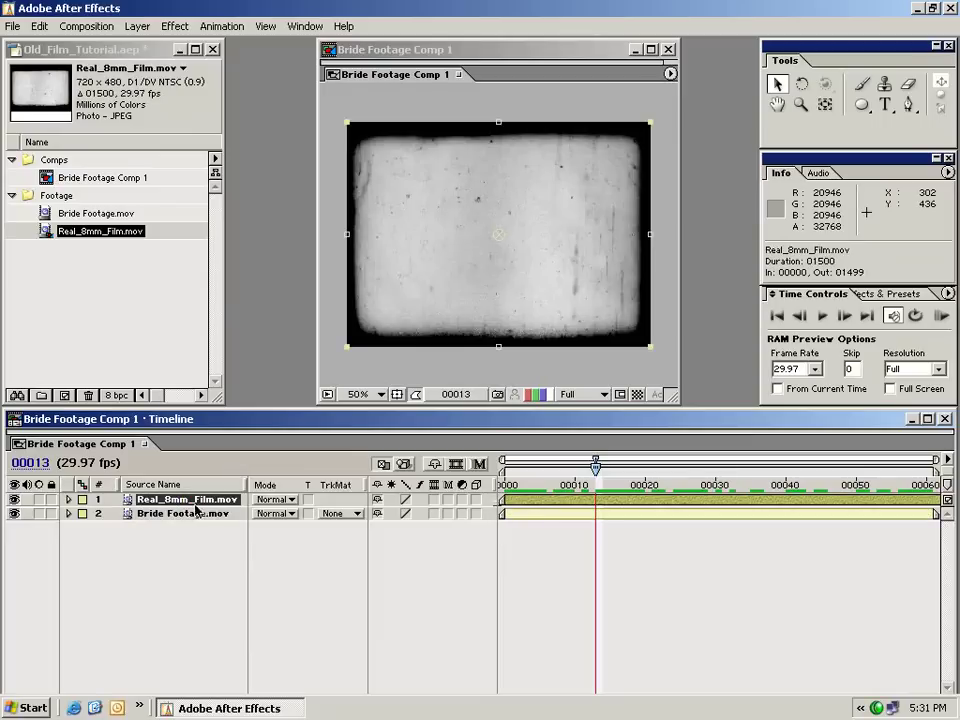
{"action": "left_click", "coordinate": [274, 505]}
{"action": "left_click", "coordinate": [161, 546]}
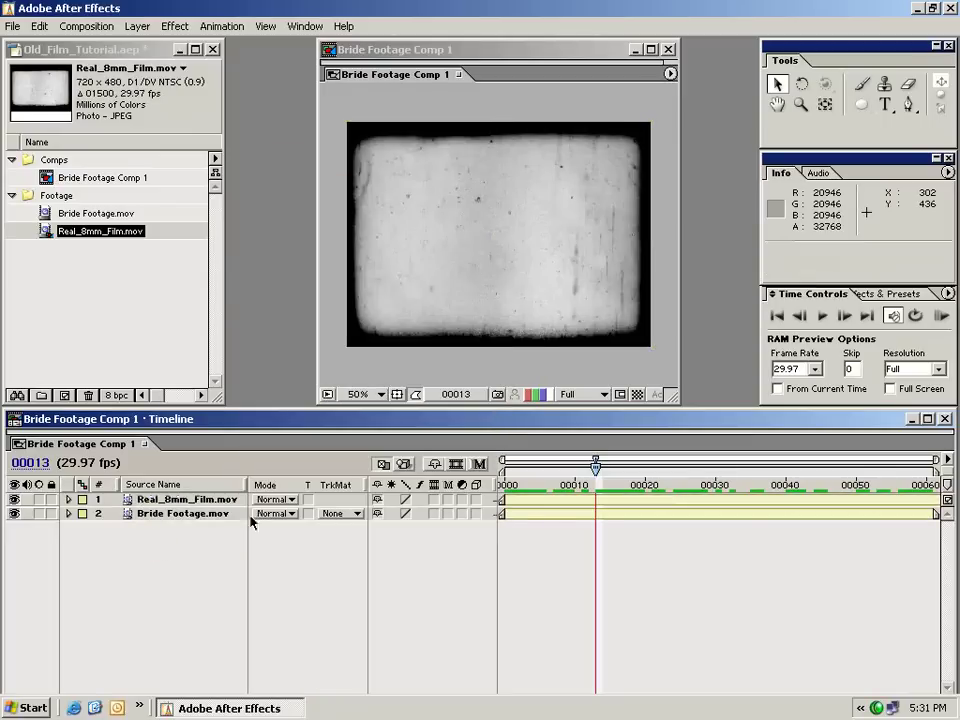
{"action": "left_click", "coordinate": [265, 505]}
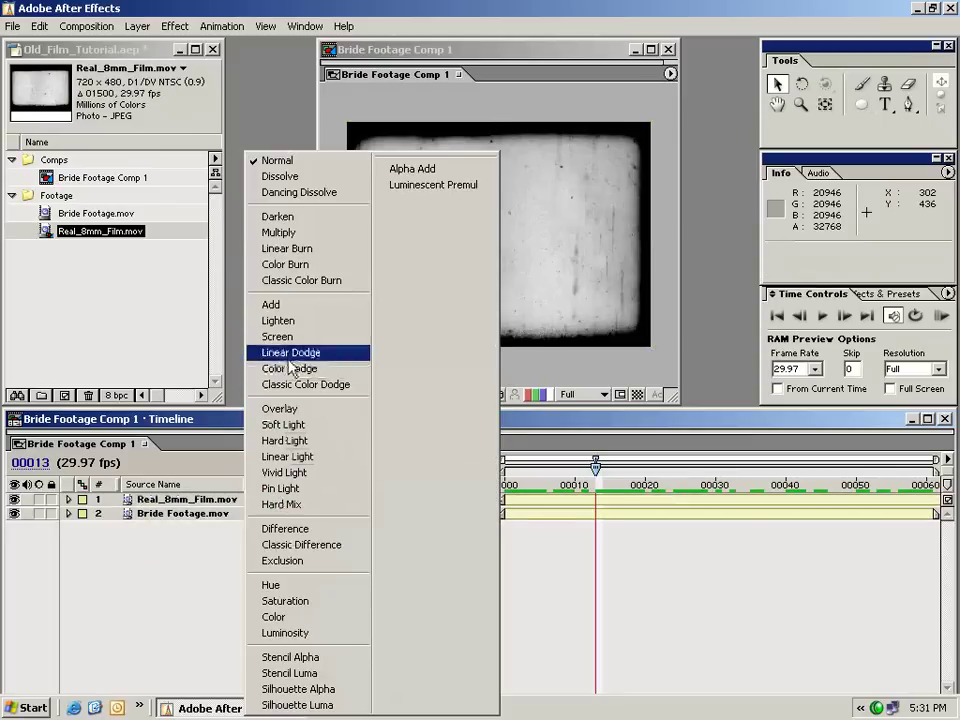
{"action": "left_click", "coordinate": [280, 234]}
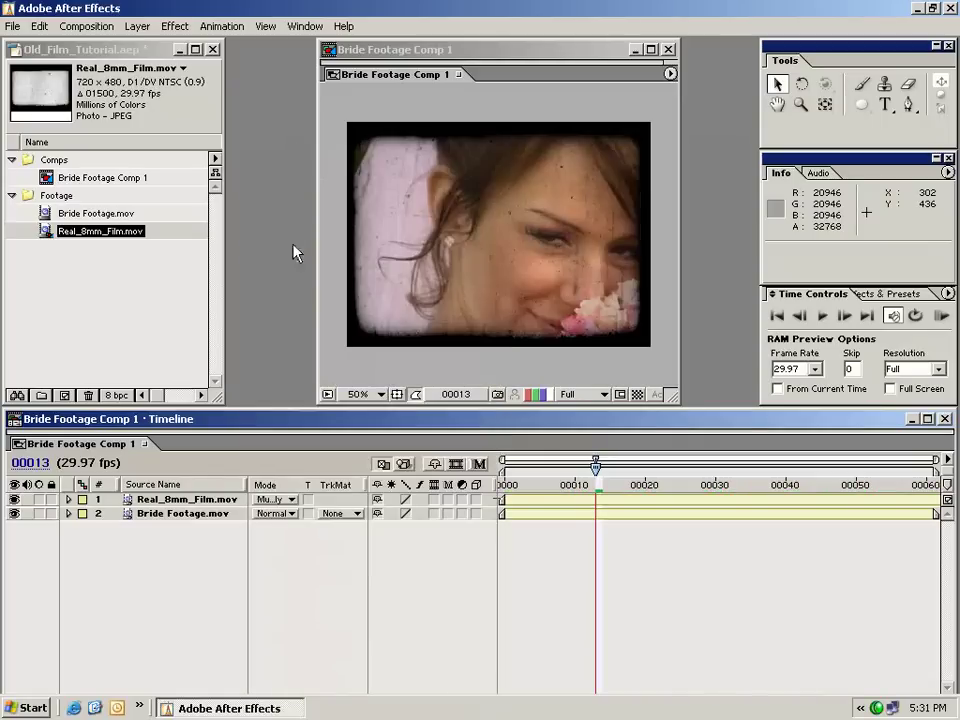
Play and scrub through the composition to review the film texture over the bride footage.
{"action": "mouse_move", "coordinate": [591, 477]}
{"action": "left_mouse_down"}
{"action": "mouse_move", "coordinate": [866, 486]}
{"action": "mouse_move", "coordinate": [514, 500]}
{"action": "left_mouse_up"}
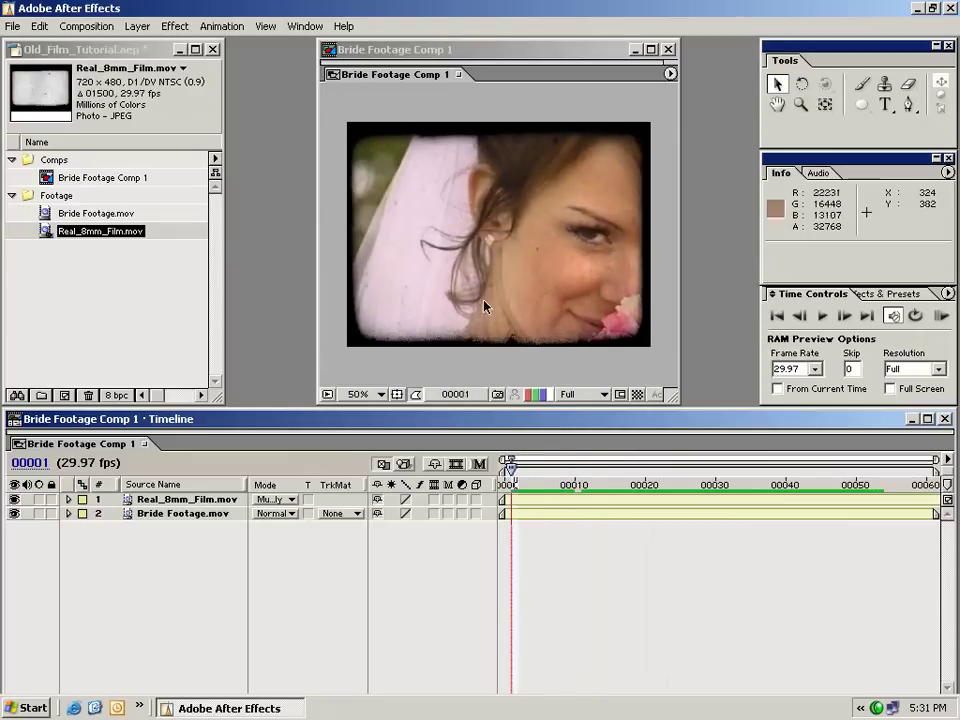
{"action": "key", "text": "space"}
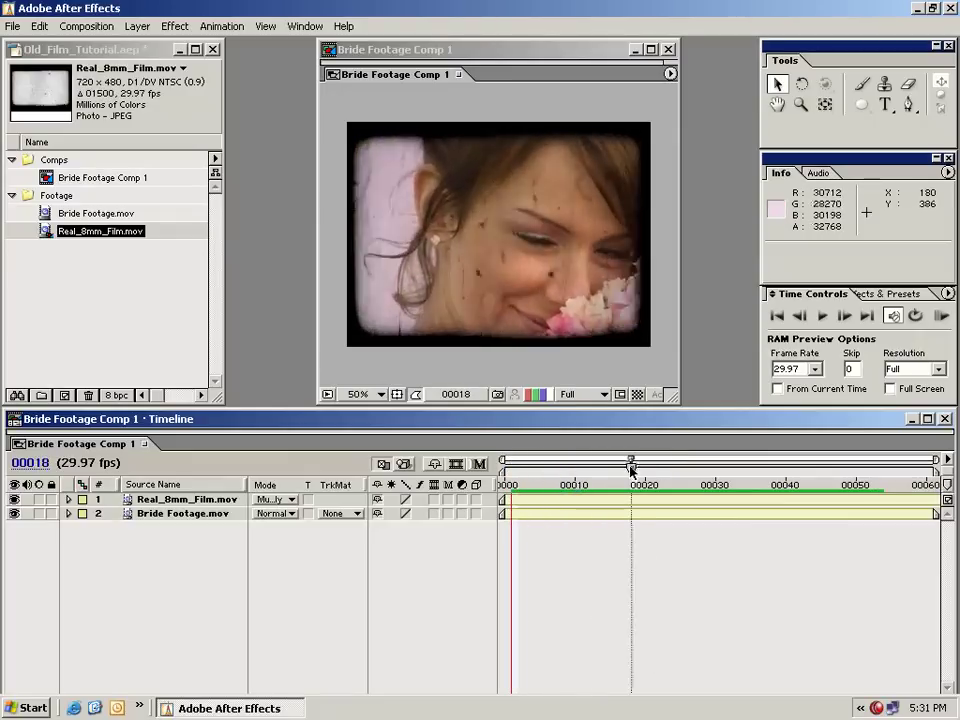
{"action": "left_click_drag", "start_coordinate": [662, 495], "coordinate": [572, 490]}
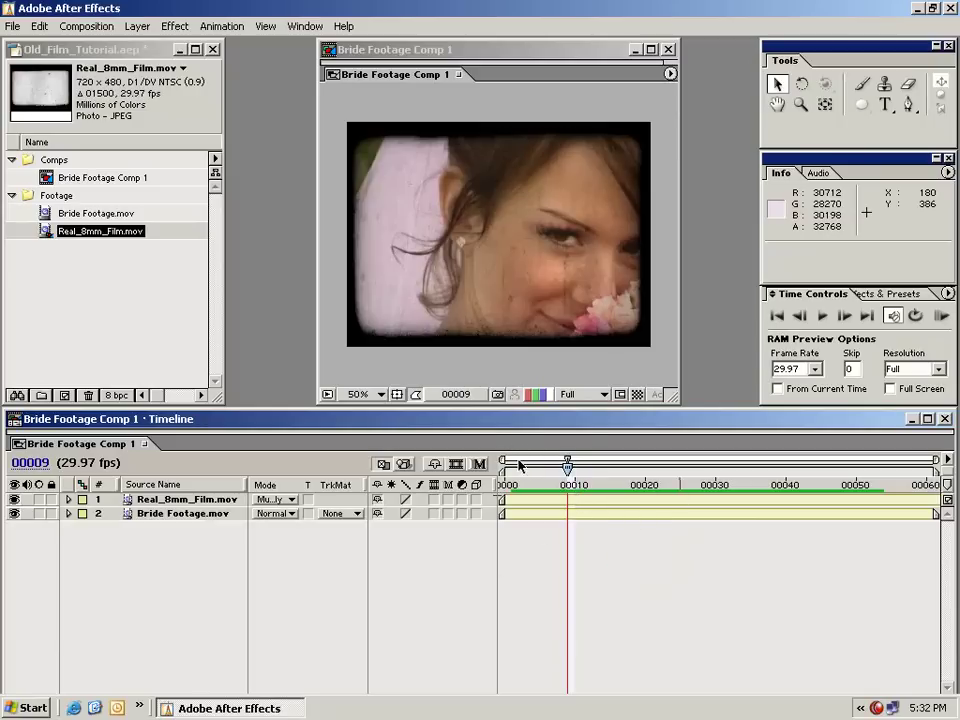
Add an adjustment layer above all layers and move it to start at frame 0.
{"action": "left_click", "coordinate": [494, 390]}
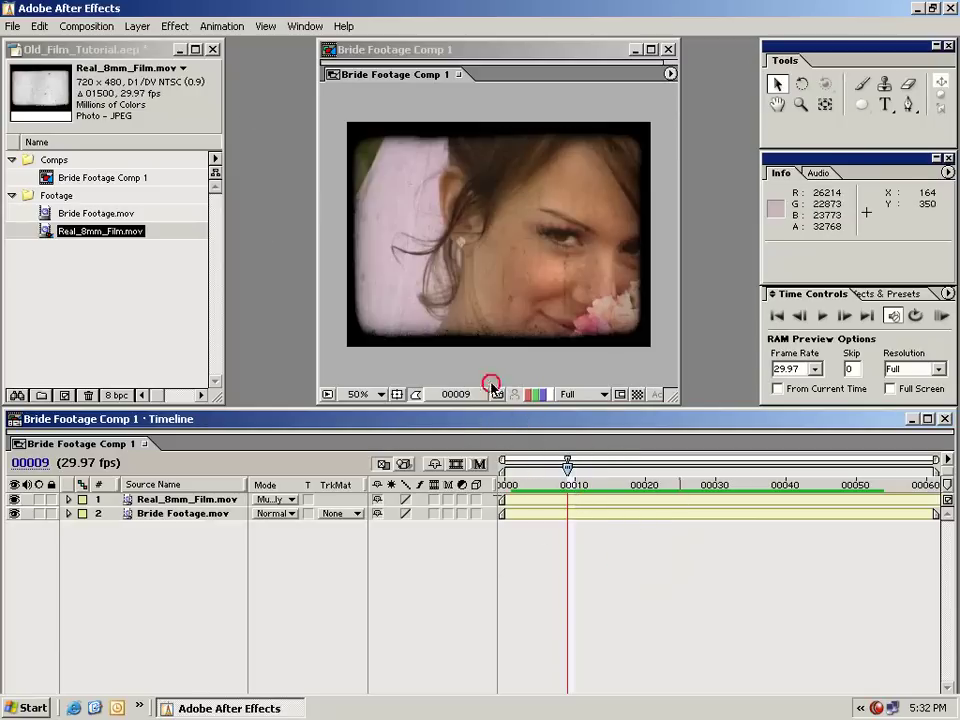
{"action": "left_click", "coordinate": [137, 26]}
{"action": "mouse_move", "coordinate": [140, 44]}
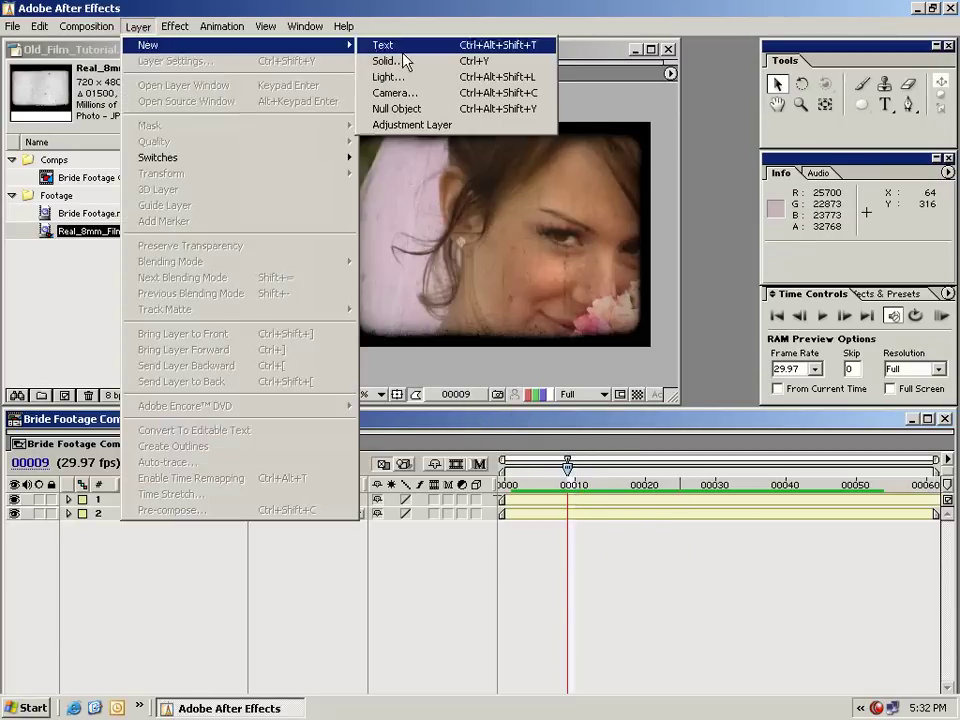
{"action": "left_click", "coordinate": [418, 124]}
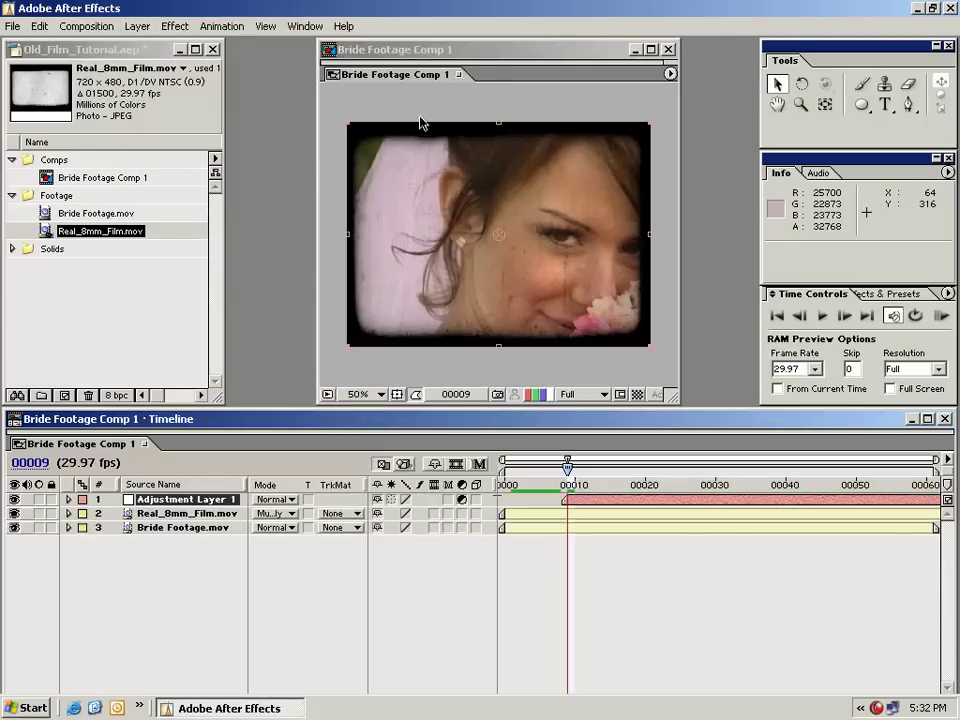
{"action": "left_click_drag", "start_coordinate": [588, 505], "coordinate": [568, 488]}
{"action": "left_click", "coordinate": [513, 488]}
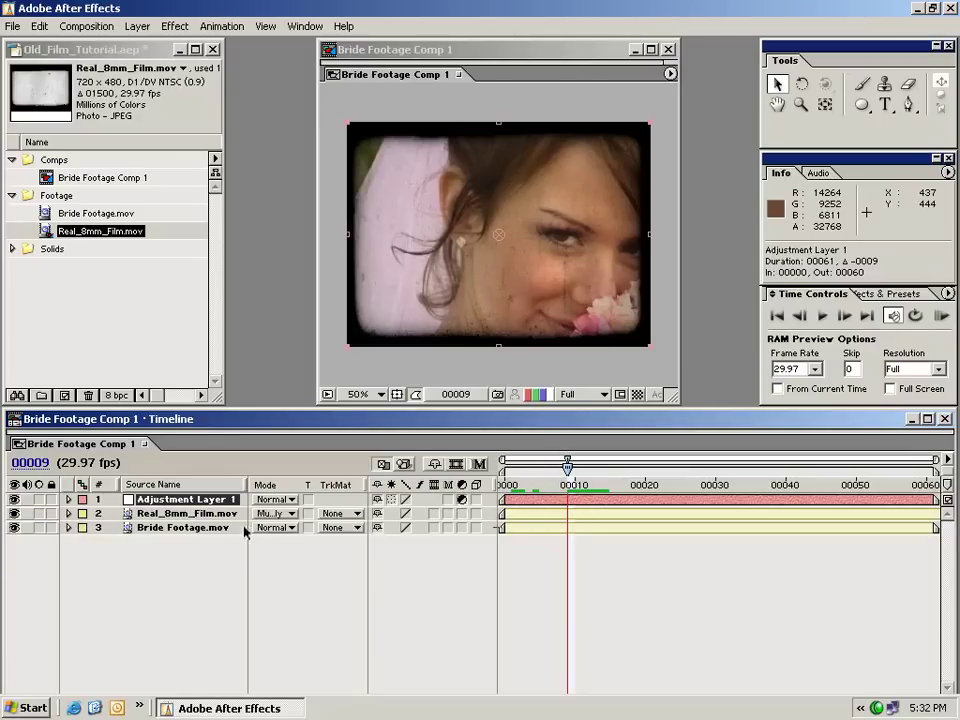
Apply Hue/Saturation to the adjustment layer with Colorize enabled and Colorize Hue set to 25°.
{"action": "left_click", "coordinate": [176, 26]}
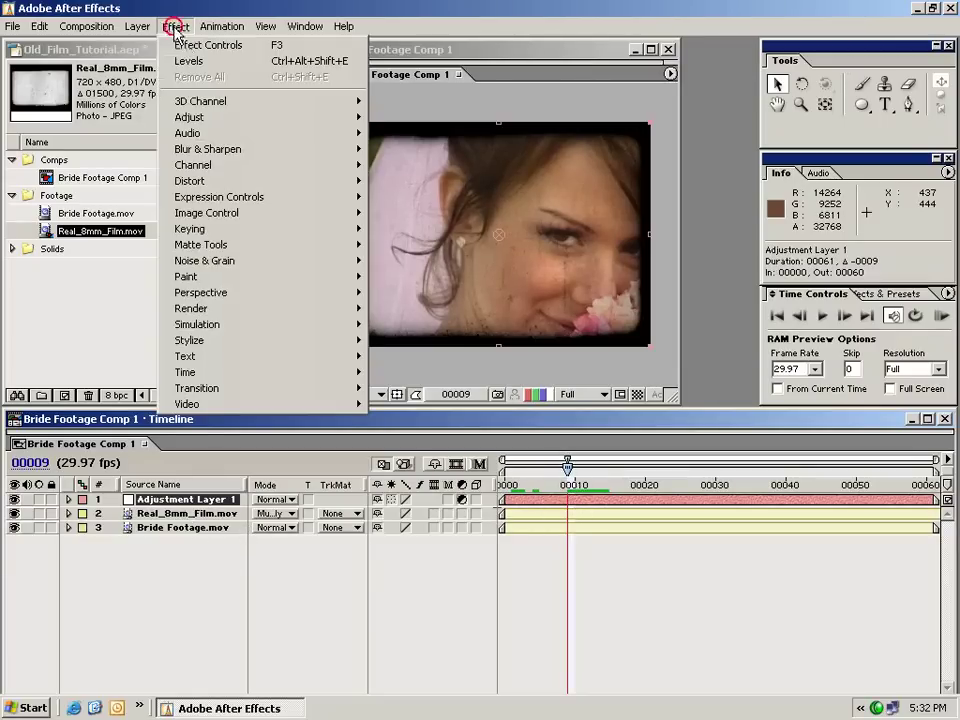
{"action": "mouse_move", "coordinate": [197, 120]}
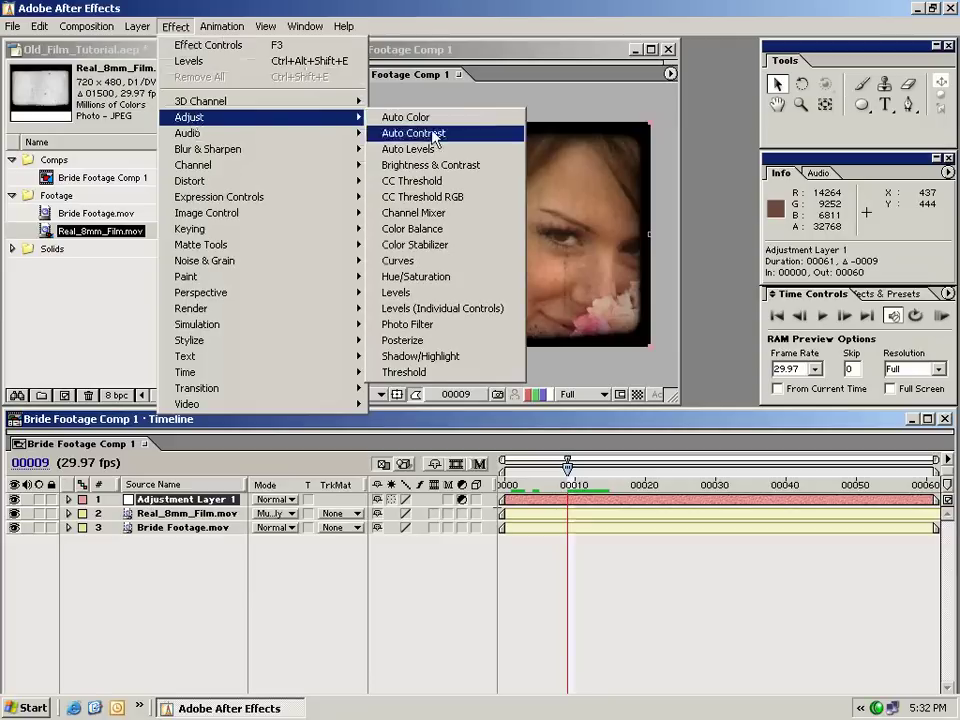
{"action": "left_click", "coordinate": [434, 277]}
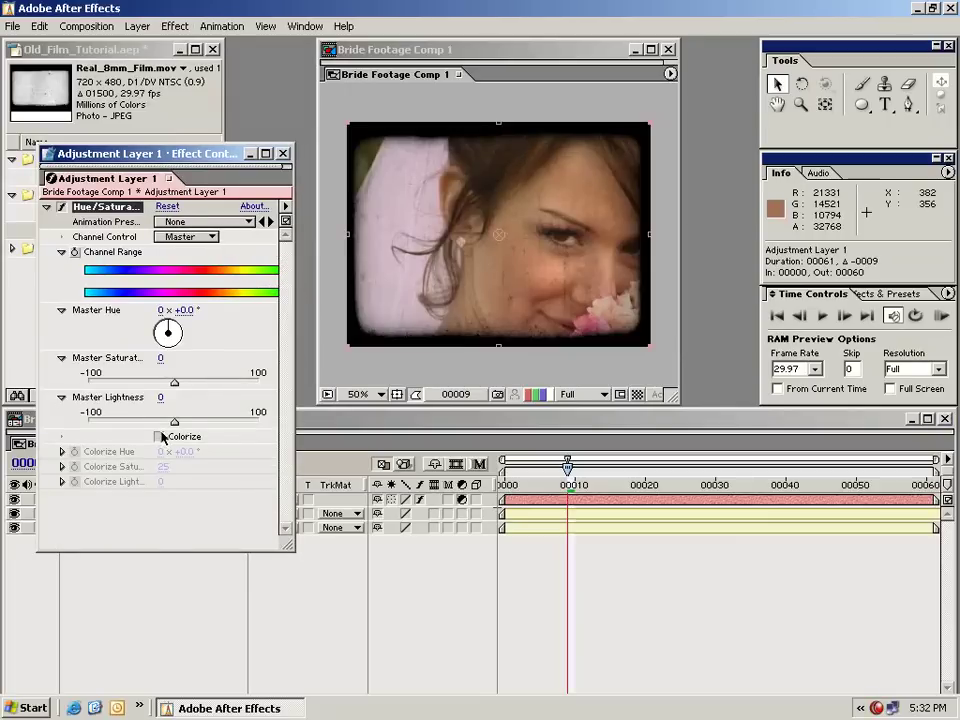
{"action": "left_click", "coordinate": [160, 437]}
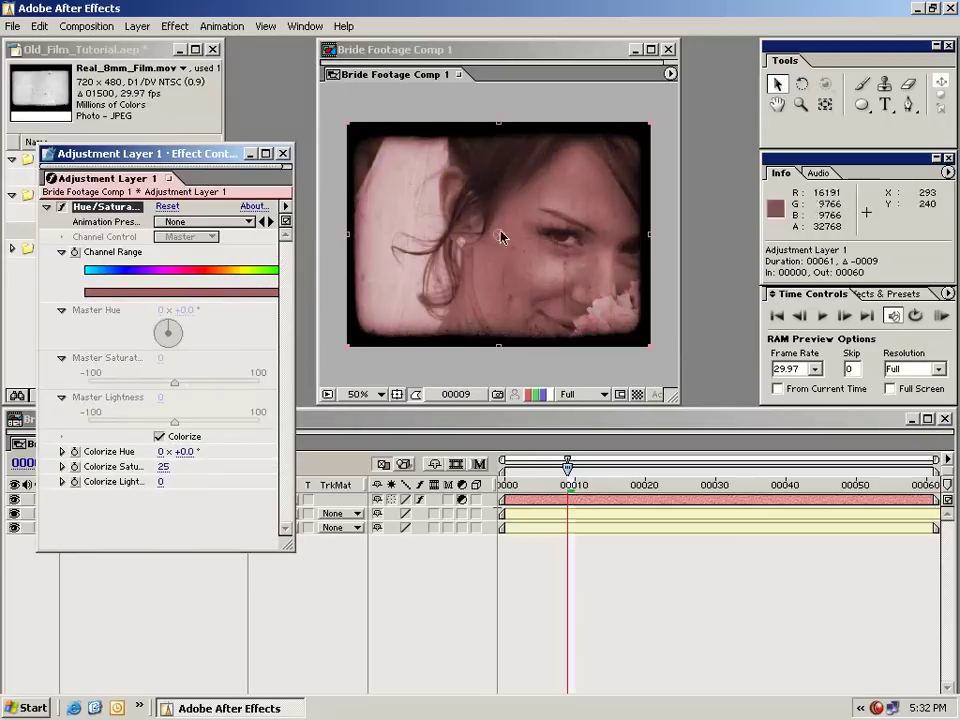
{"action": "left_click", "coordinate": [183, 451]}
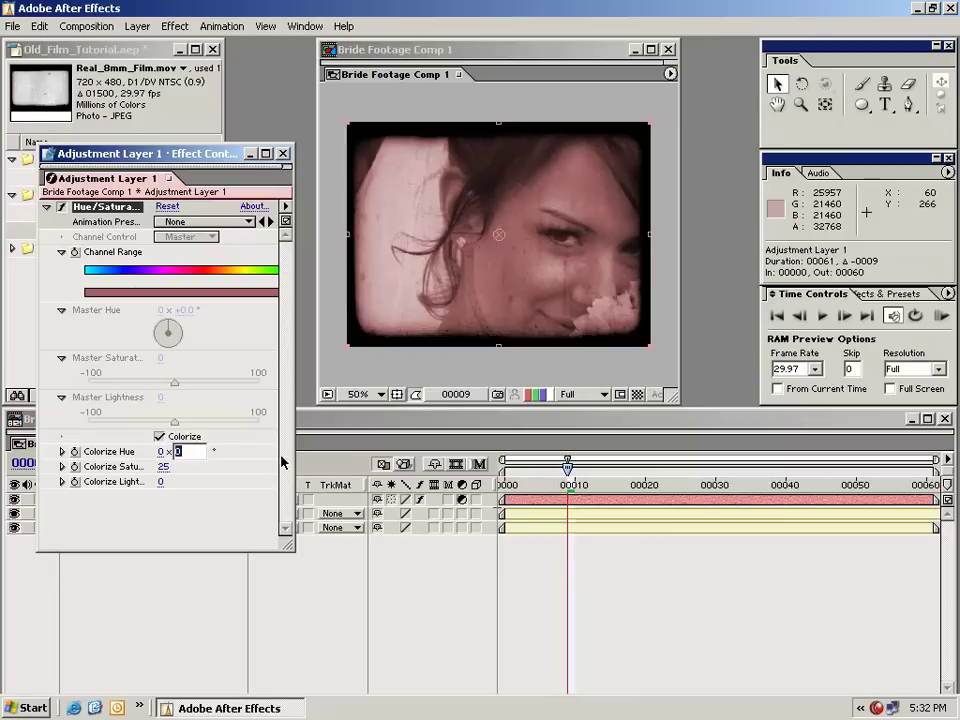
{"action": "key", "text": "Return"}
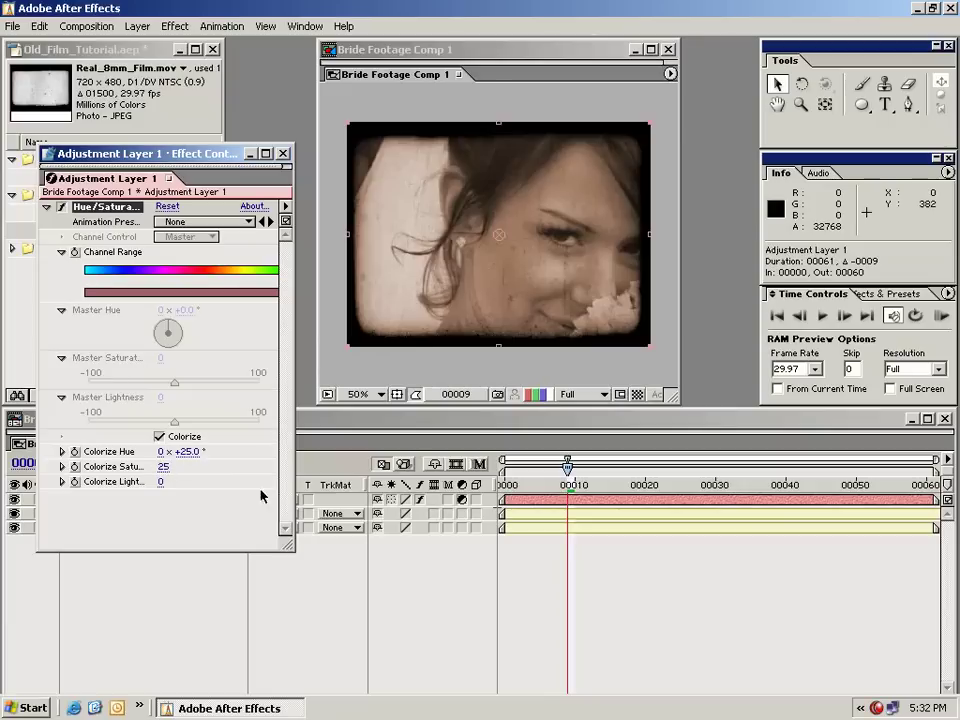
Scrub the timeline to frame 43 to review the sepia-tinted footage.
{"action": "left_click", "coordinate": [657, 555]}
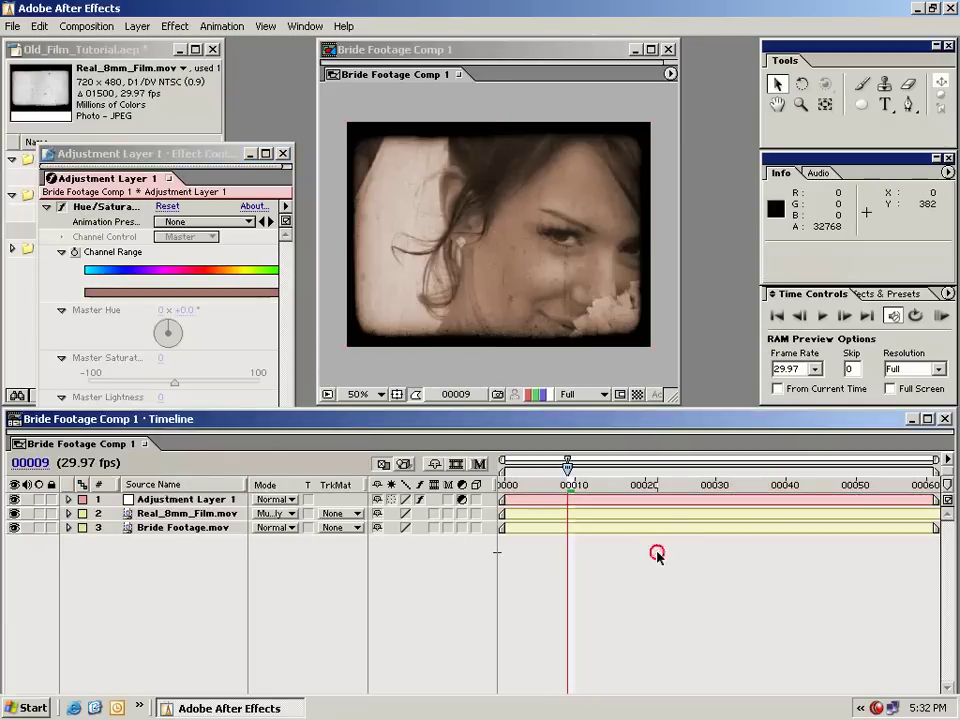
{"action": "left_click", "coordinate": [595, 484]}
{"action": "left_click_drag", "start_coordinate": [595, 484], "coordinate": [806, 484]}
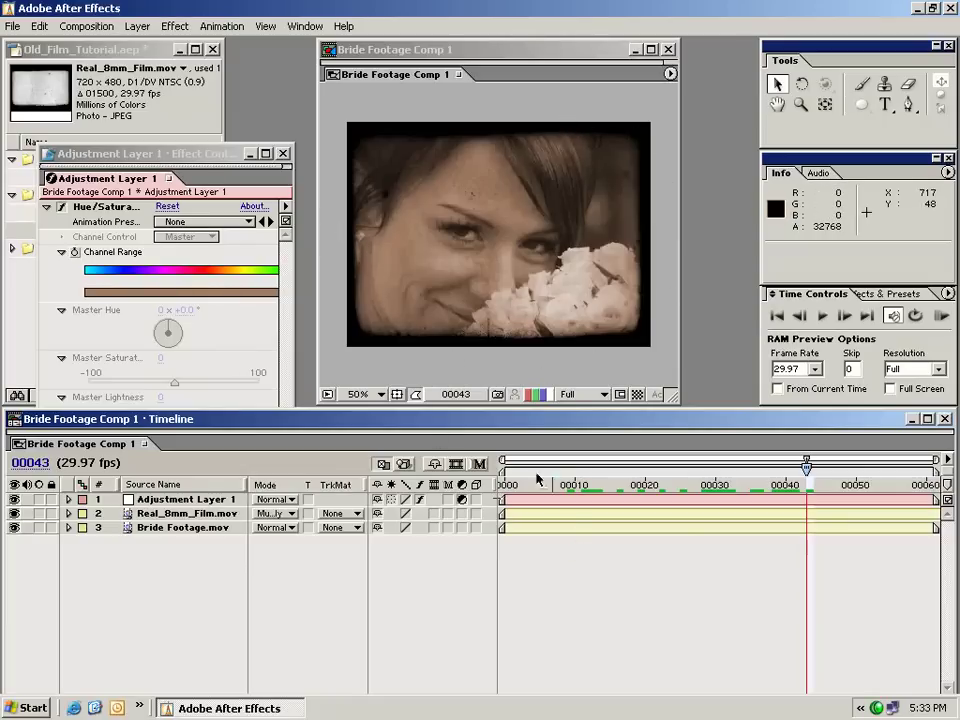
Duplicate the Bride Footage.mov layer.
{"action": "left_click", "coordinate": [163, 529]}
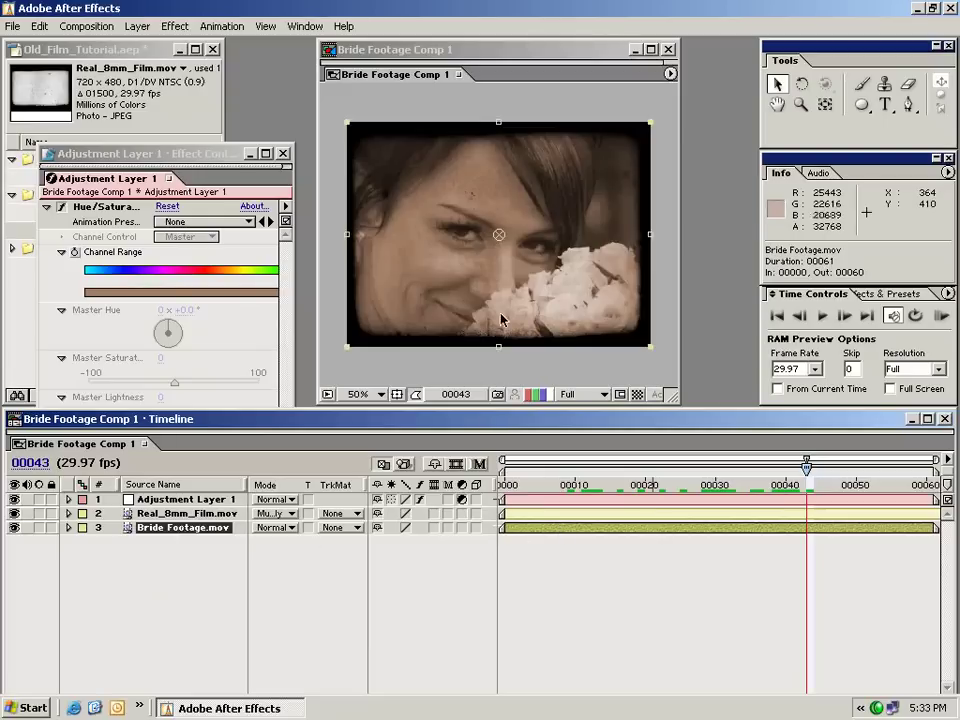
{"action": "left_click", "coordinate": [38, 27]}
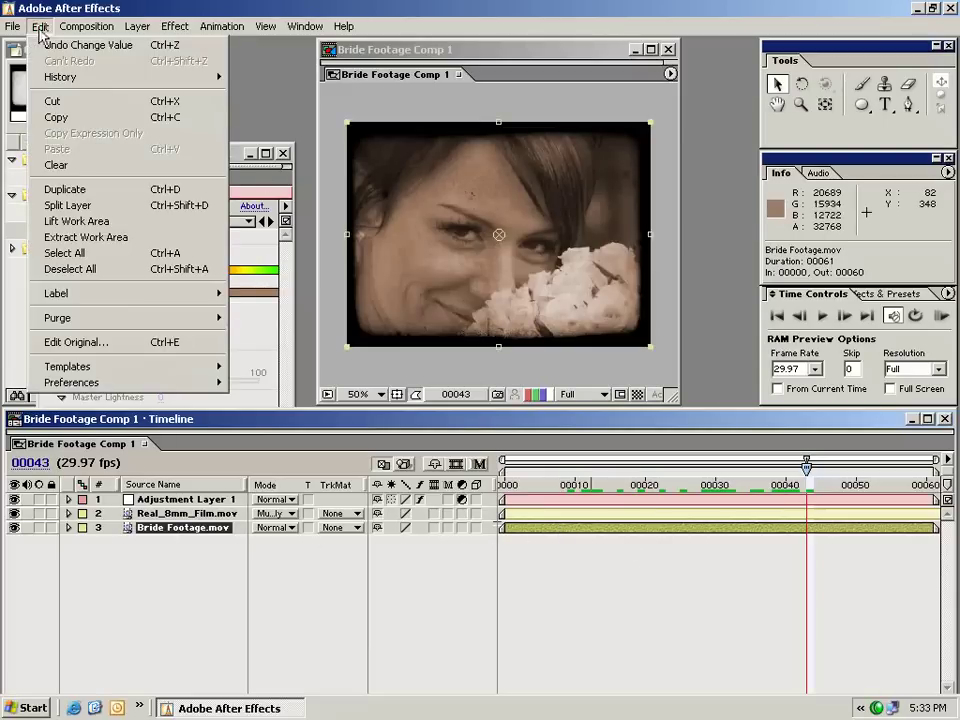
{"action": "left_click", "coordinate": [80, 190]}
{"action": "left_click", "coordinate": [536, 563]}
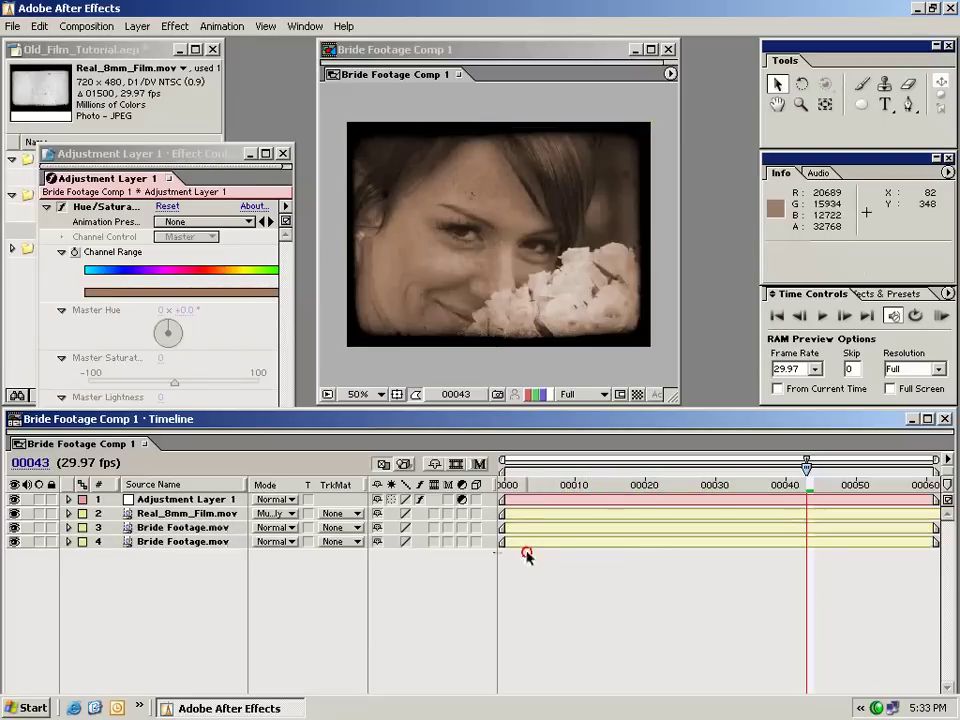
Add a full-frame elliptical mask to the upper Bride Footage.mov copy.
{"action": "left_click", "coordinate": [522, 527]}
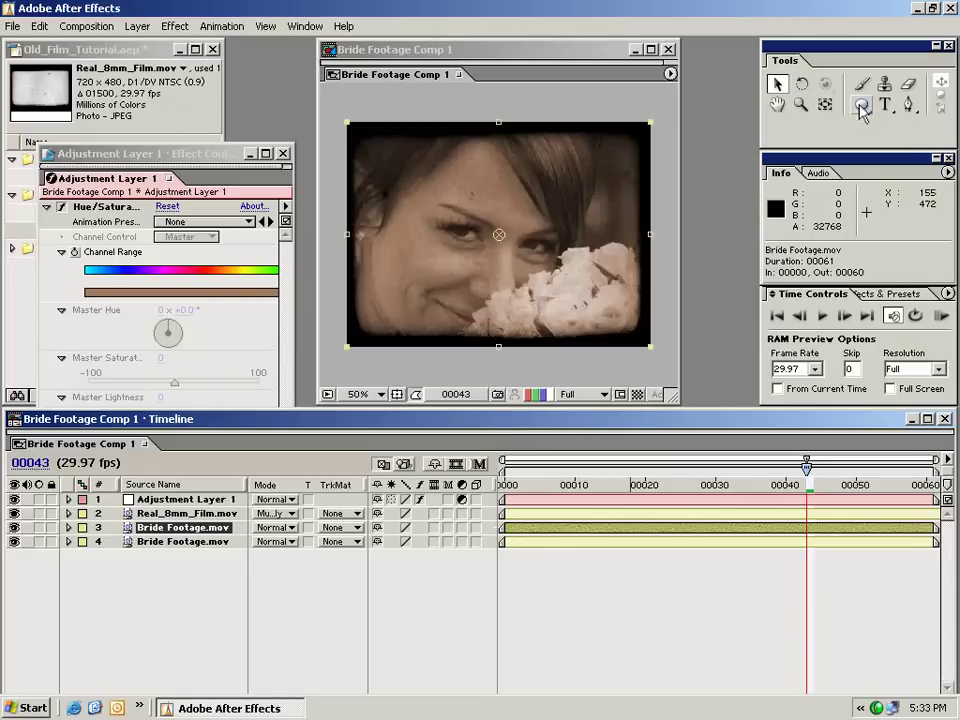
{"action": "left_click_drag", "start_coordinate": [861, 104], "coordinate": [836, 139]}
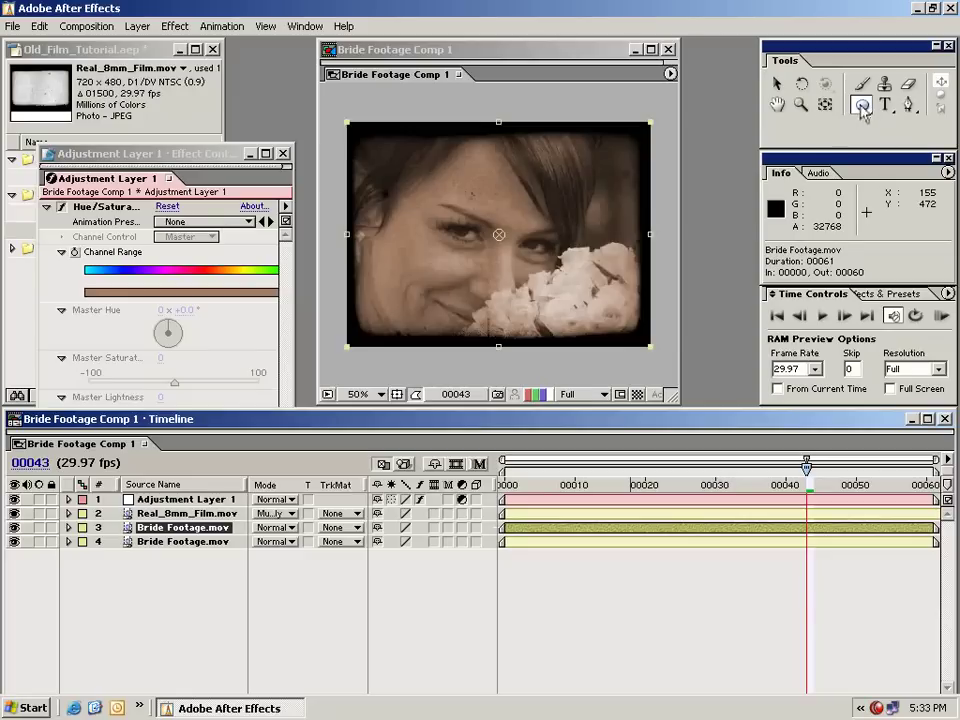
{"action": "double_click", "coordinate": [859, 103]}
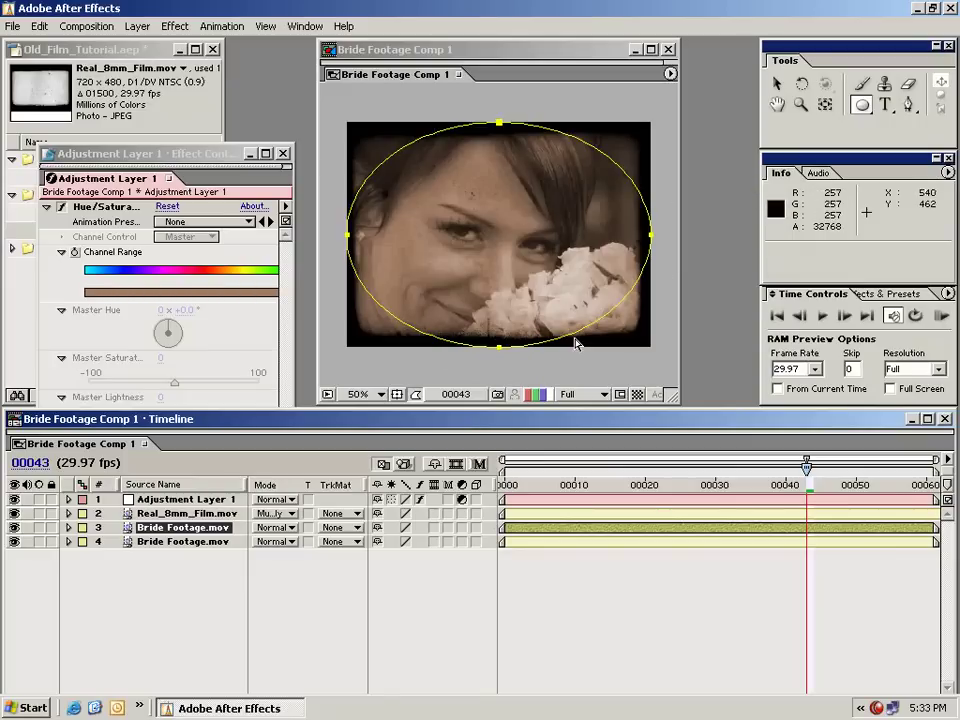
{"action": "left_click", "coordinate": [615, 568]}
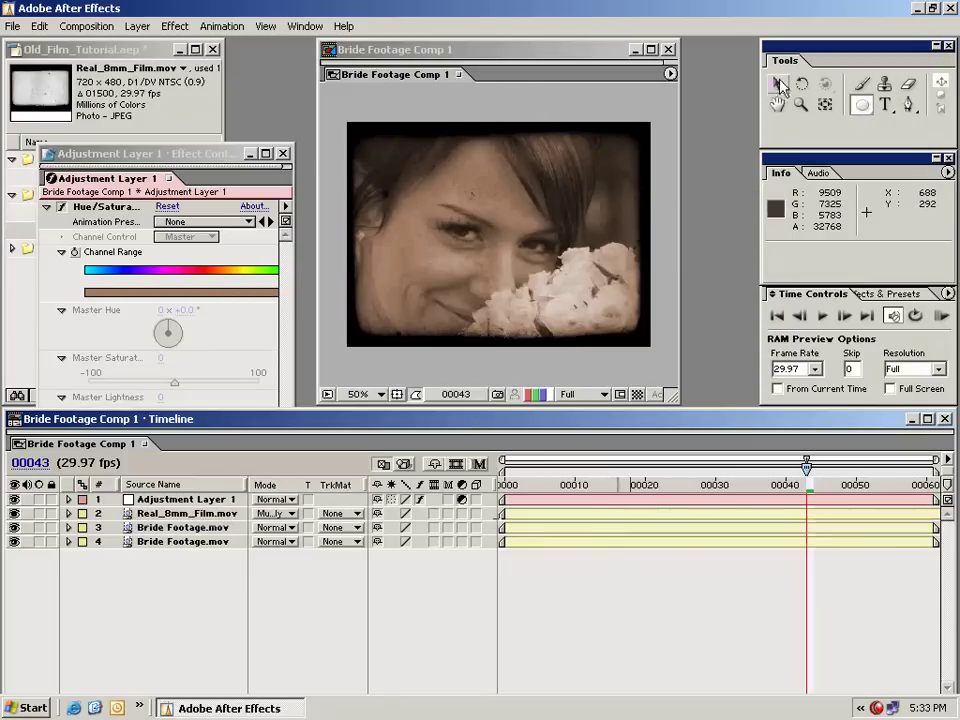
Apply Fast Blur to the masked Bride Footage.mov layer with Blurriness set to 25.
{"action": "left_click", "coordinate": [172, 528]}
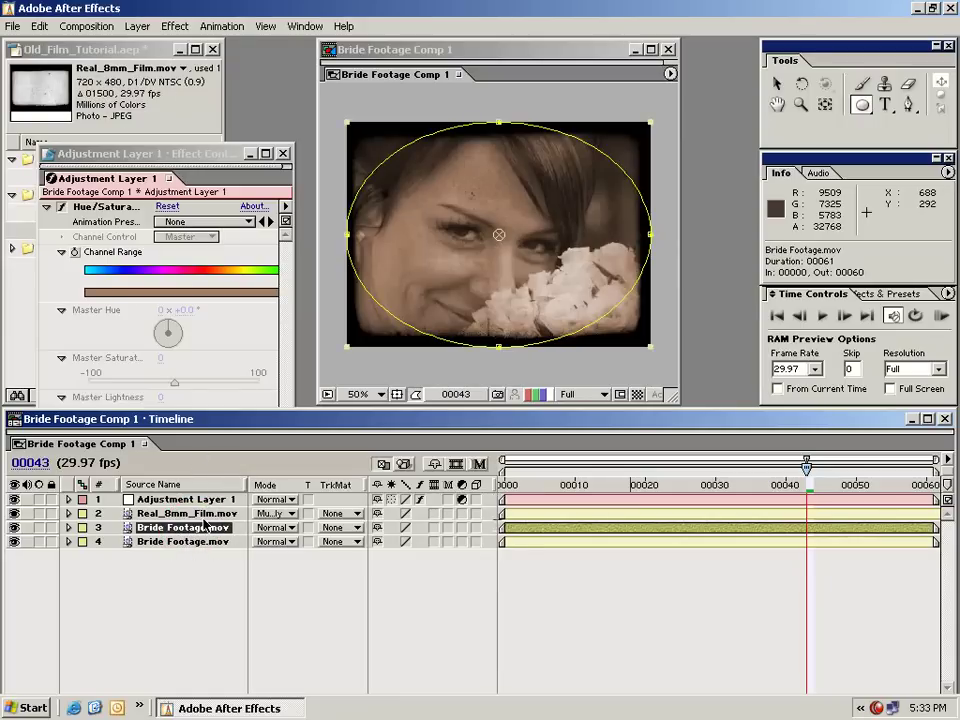
{"action": "left_click", "coordinate": [175, 26]}
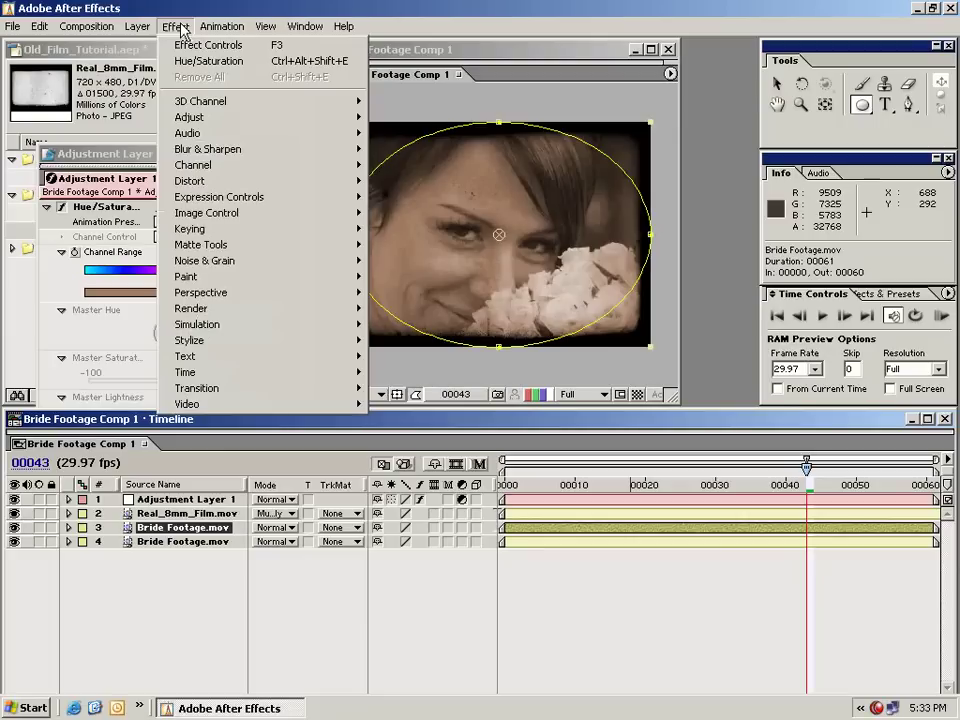
{"action": "mouse_move", "coordinate": [196, 152]}
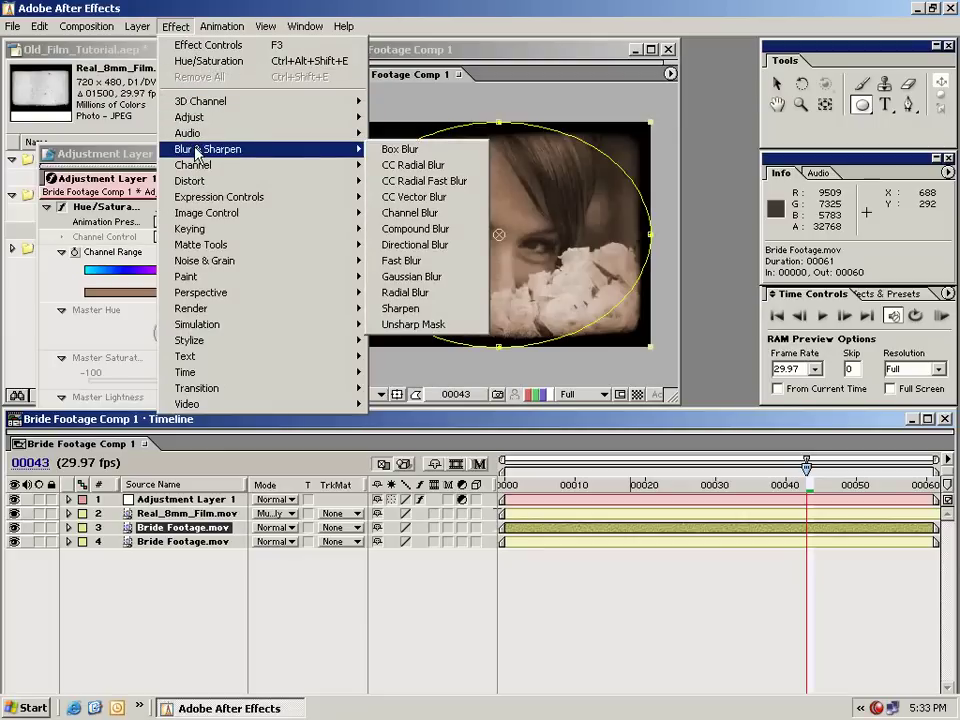
{"action": "left_click", "coordinate": [412, 260]}
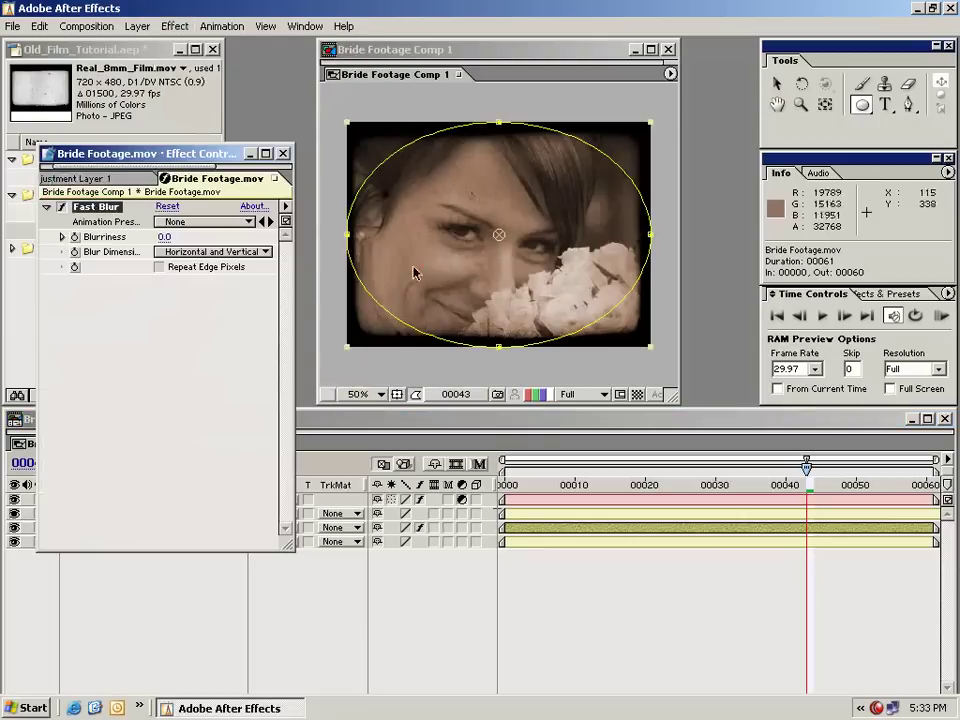
{"action": "left_click", "coordinate": [165, 237]}
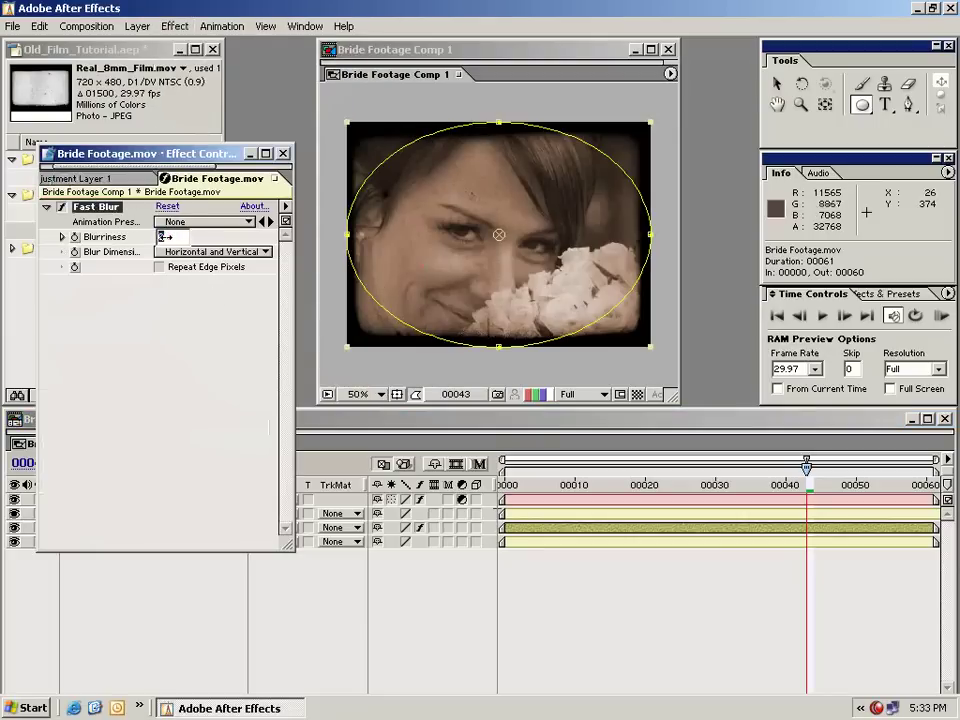
{"action": "key", "text": "Return"}
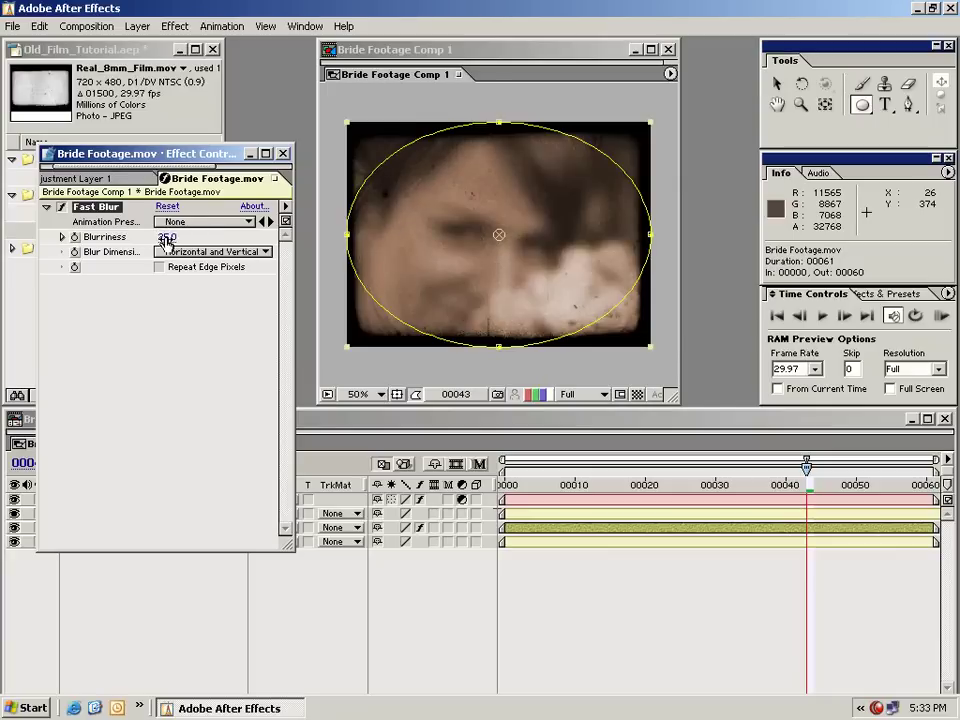
Enable Repeat Edge Pixels for the Fast Blur and shorten the effect controls window so it clears the timeline.
{"action": "left_click", "coordinate": [159, 268]}
{"action": "left_click_drag", "start_coordinate": [281, 405], "coordinate": [282, 400]}
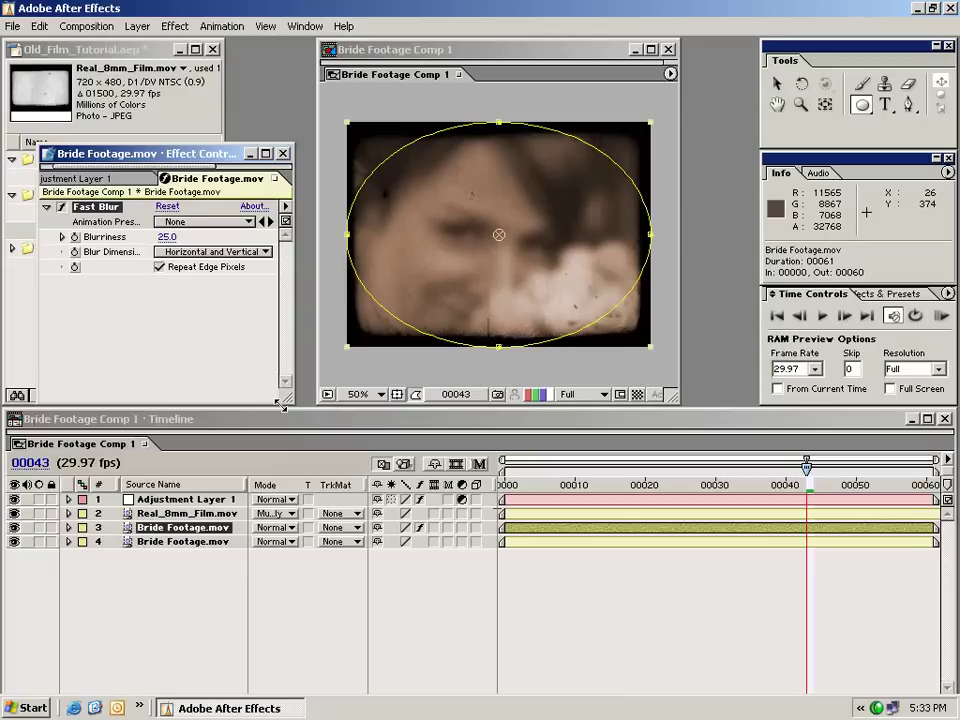
{"action": "left_click", "coordinate": [647, 591]}
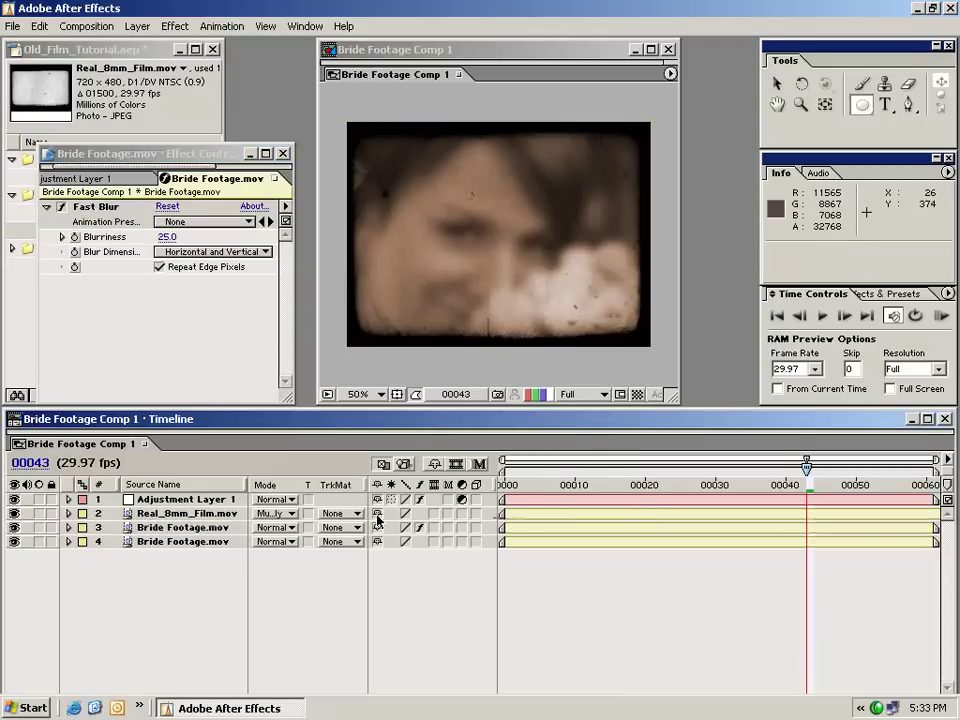
Set Mask 1 on the upper Bride Footage.mov layer to Subtract mode.
{"action": "left_click", "coordinate": [146, 528]}
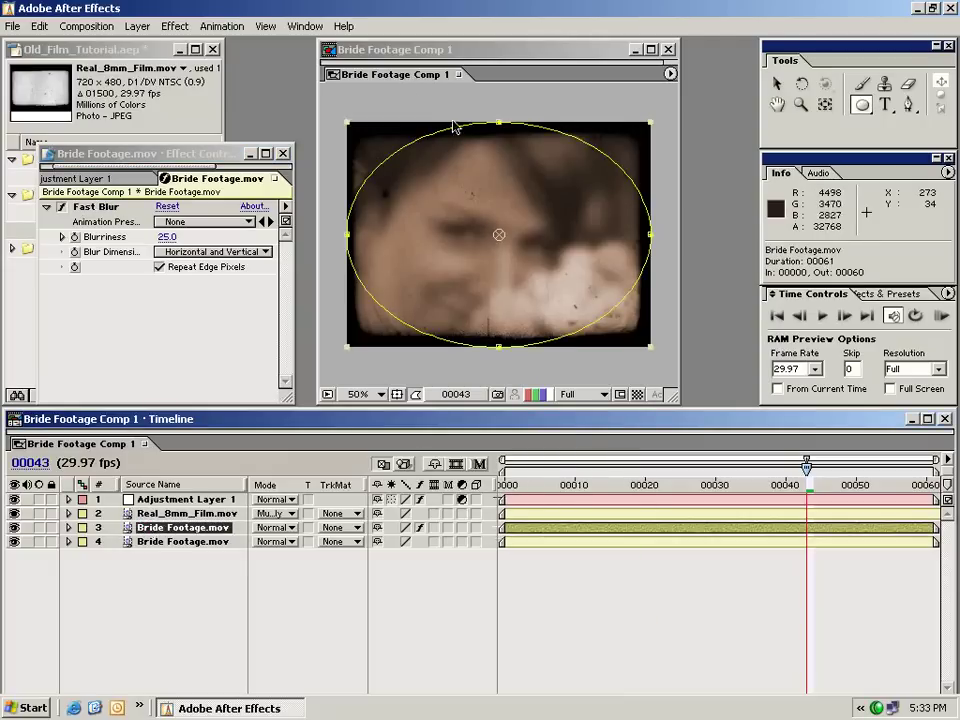
{"action": "left_click", "coordinate": [68, 528]}
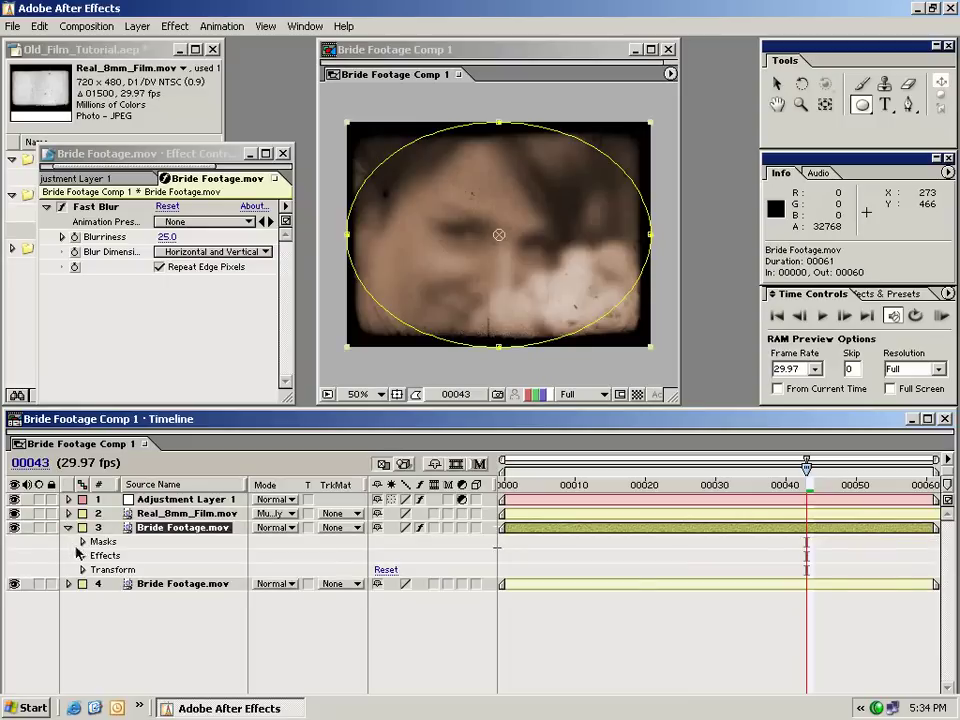
{"action": "left_click", "coordinate": [83, 541]}
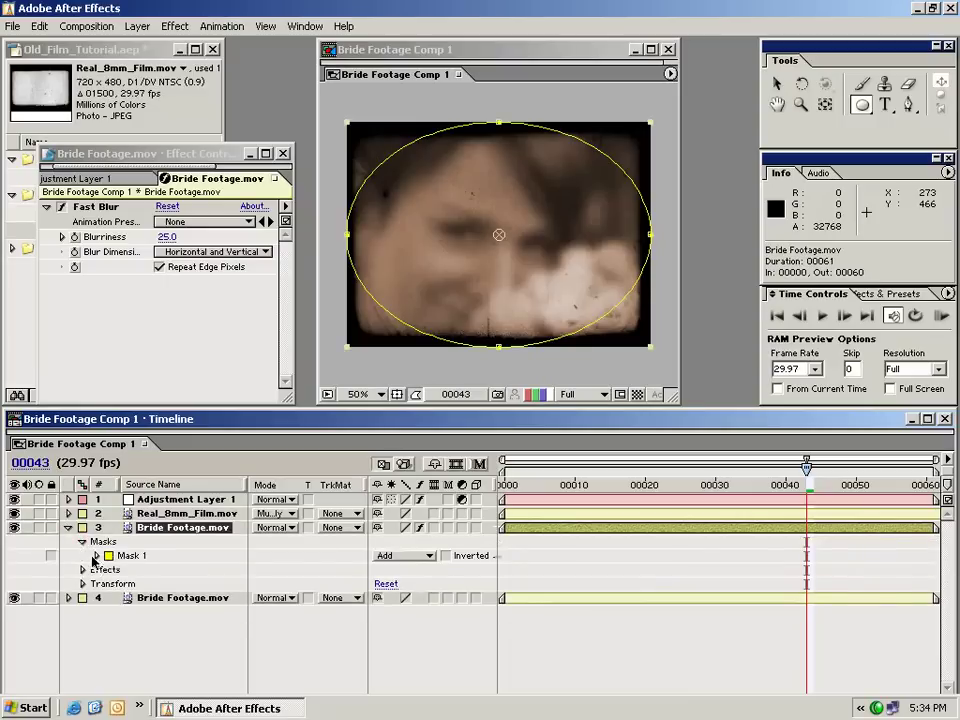
{"action": "left_click", "coordinate": [96, 556]}
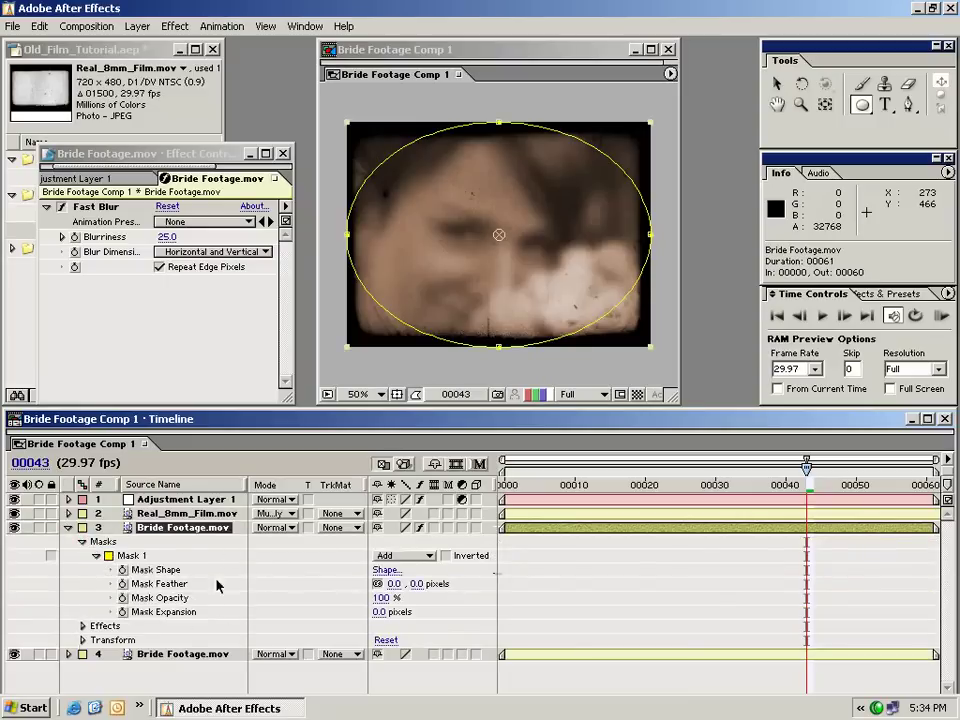
{"action": "left_click", "coordinate": [404, 557]}
{"action": "left_click", "coordinate": [424, 578]}
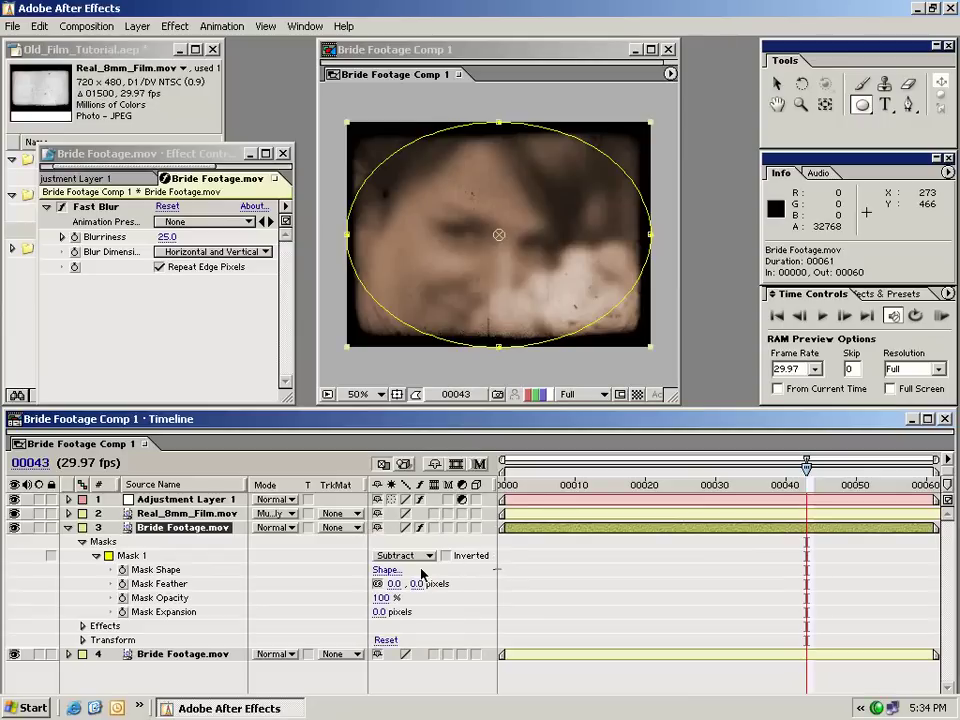
{"action": "left_click", "coordinate": [589, 568]}
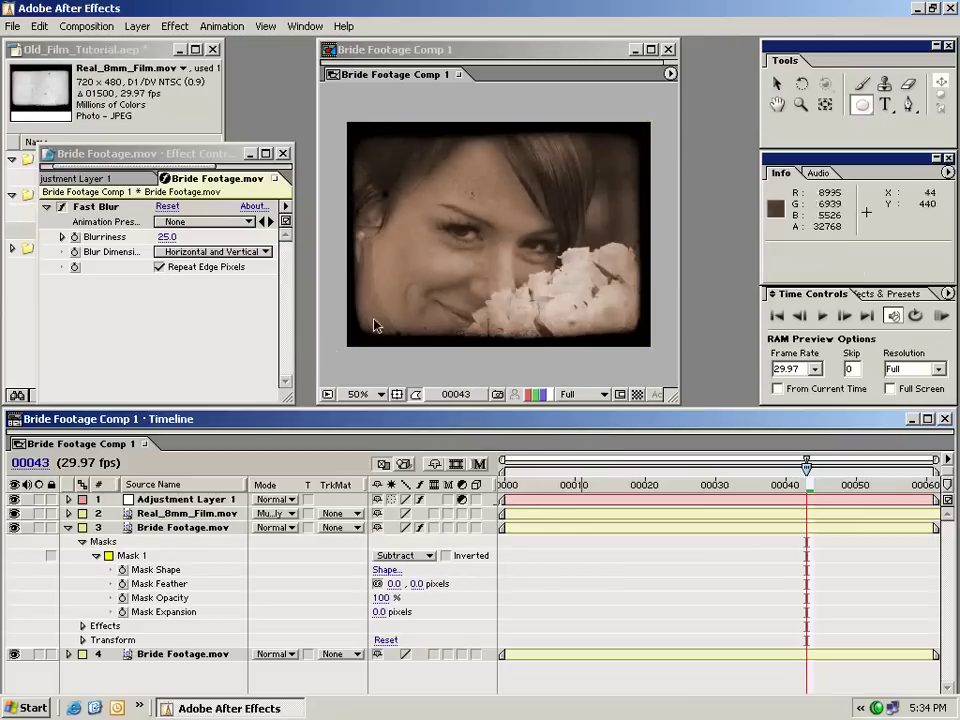
Raise the Fast Blur's Blurriness on the masked Bride Footage.mov layer to 31.
{"action": "left_click_drag", "start_coordinate": [163, 240], "coordinate": [190, 226]}
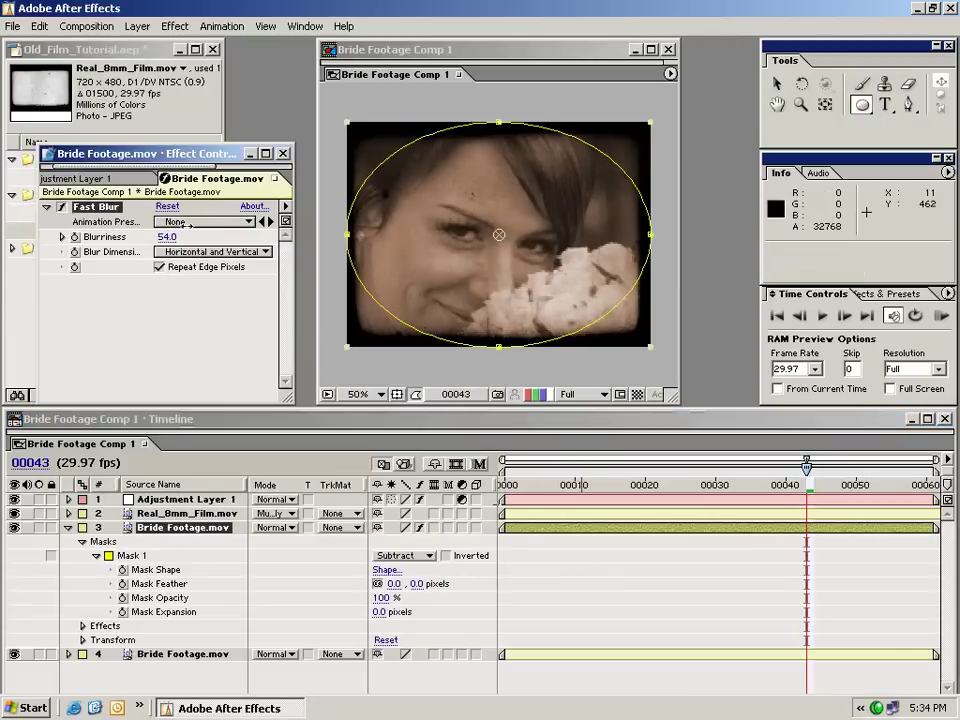
{"action": "left_click", "coordinate": [208, 315]}
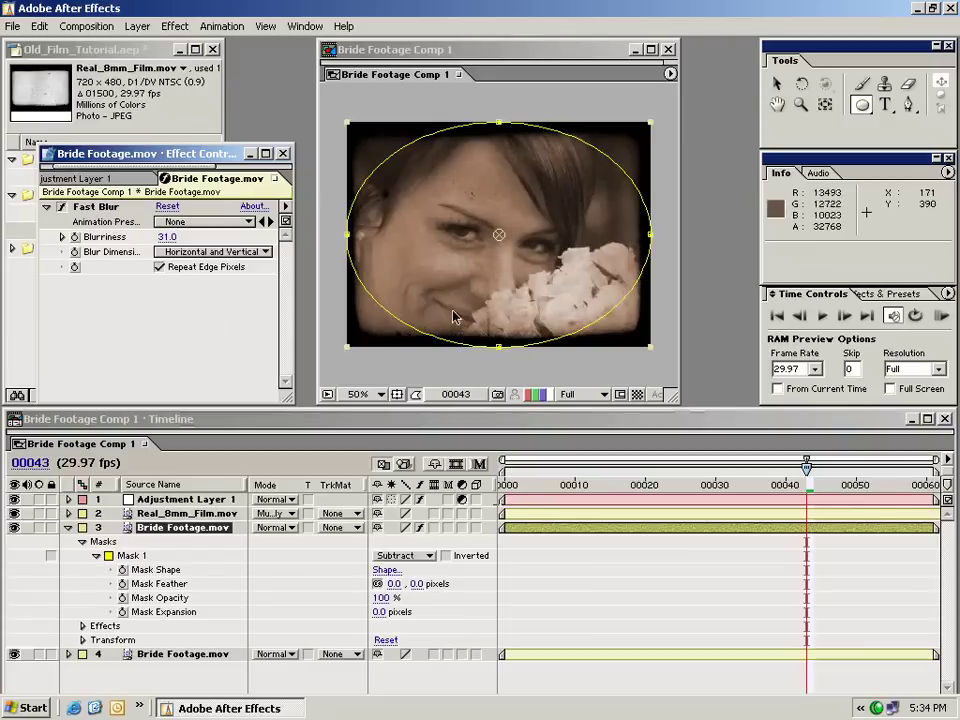
{"action": "left_click", "coordinate": [379, 289]}
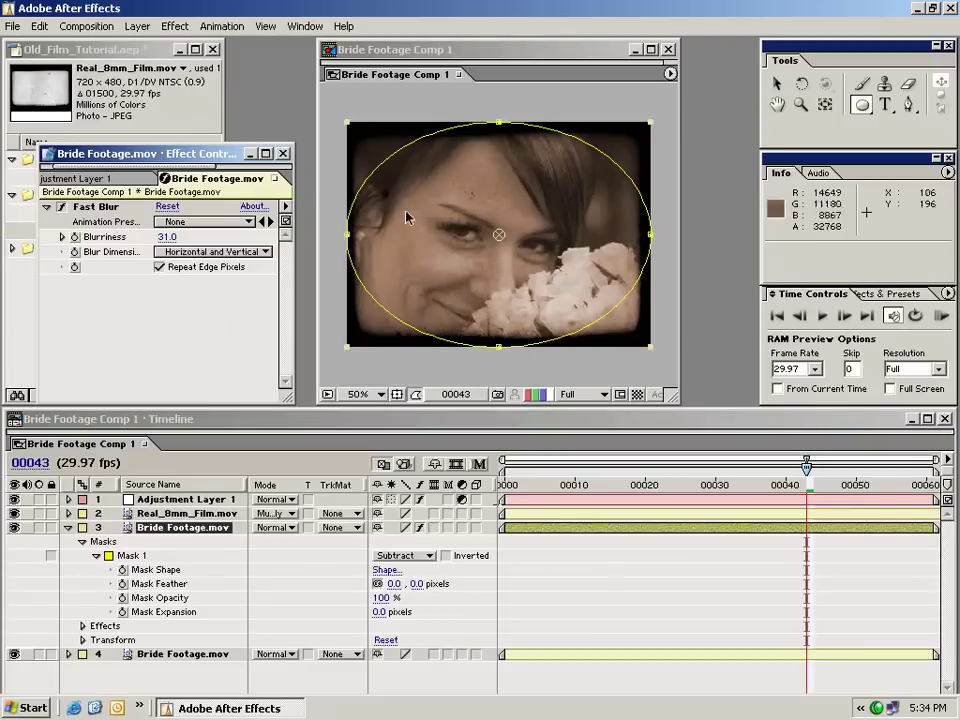
{"action": "left_click", "coordinate": [608, 597]}
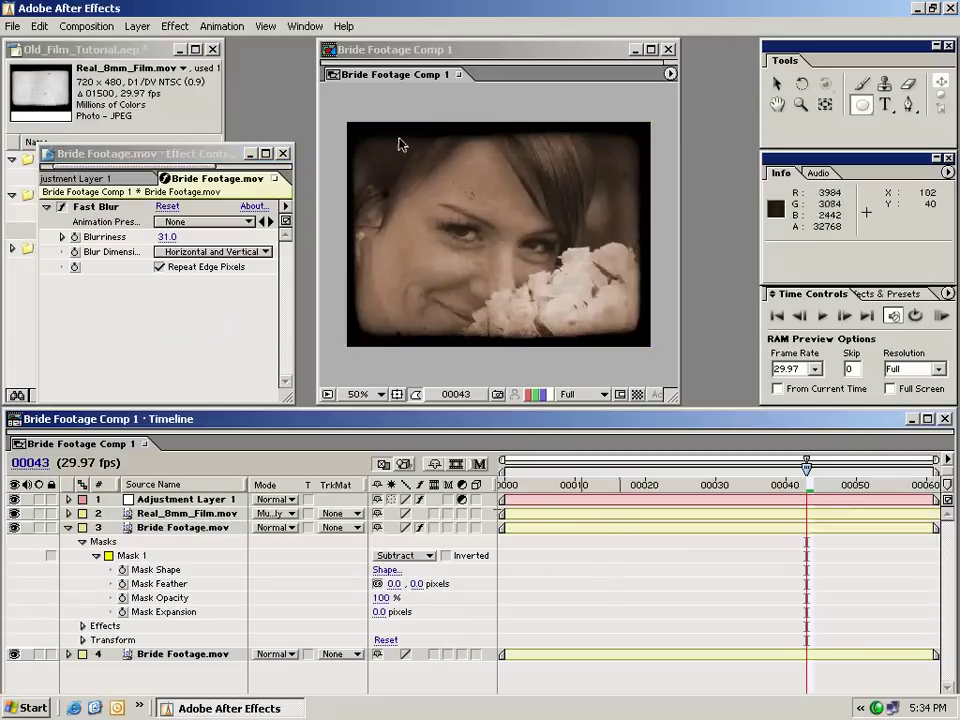
Hide the Real_8mm_Film.mov overlay to inspect the masked blur on the bride footage.
{"action": "left_click", "coordinate": [14, 513]}
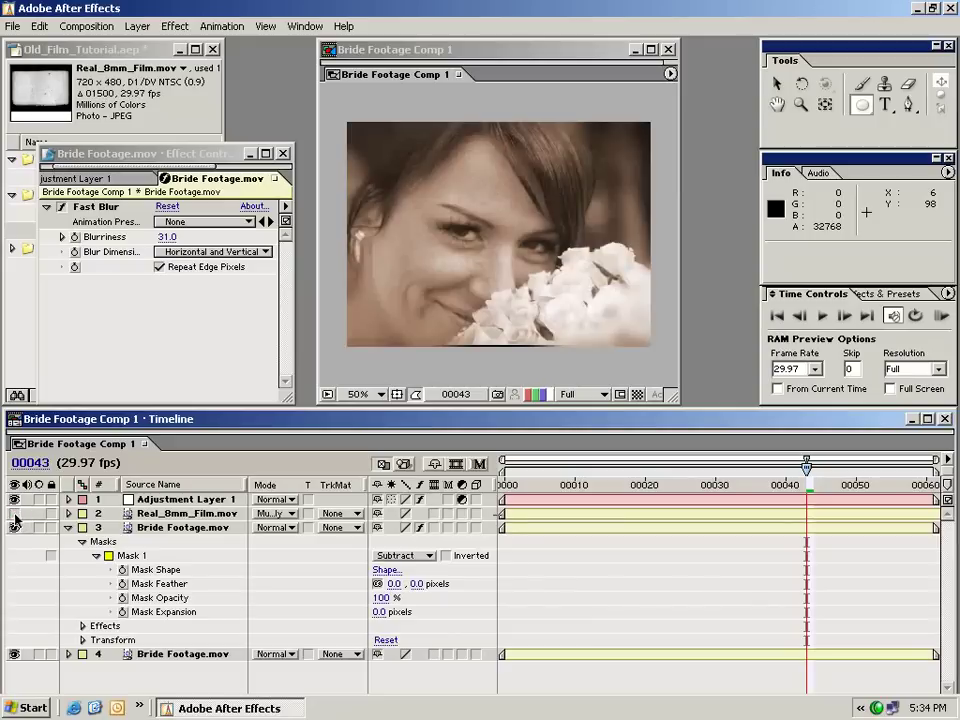
{"action": "left_click", "coordinate": [611, 542]}
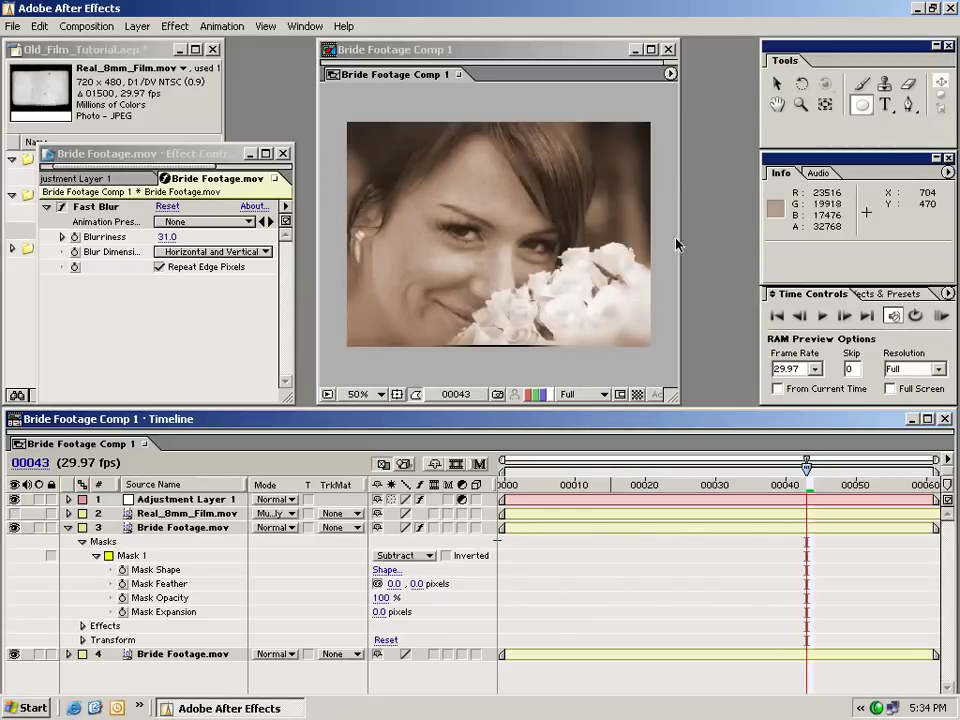
{"action": "left_click", "coordinate": [583, 551]}
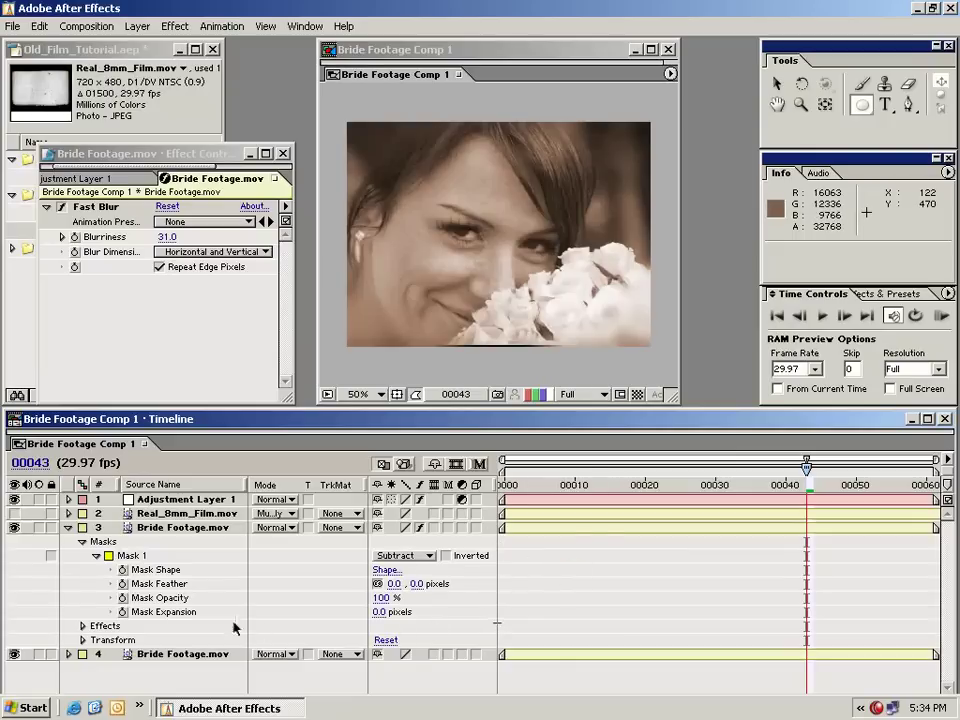
Set Mask 1's expansion to -76 pixels and its feather to 145 pixels in both directions.
{"action": "left_click_drag", "start_coordinate": [373, 612], "coordinate": [301, 599]}
{"action": "mouse_move", "coordinate": [300, 599]}
{"action": "left_mouse_down"}
{"action": "mouse_move", "coordinate": [279, 598]}
{"action": "mouse_move", "coordinate": [324, 597]}
{"action": "mouse_move", "coordinate": [296, 602]}
{"action": "left_mouse_up"}
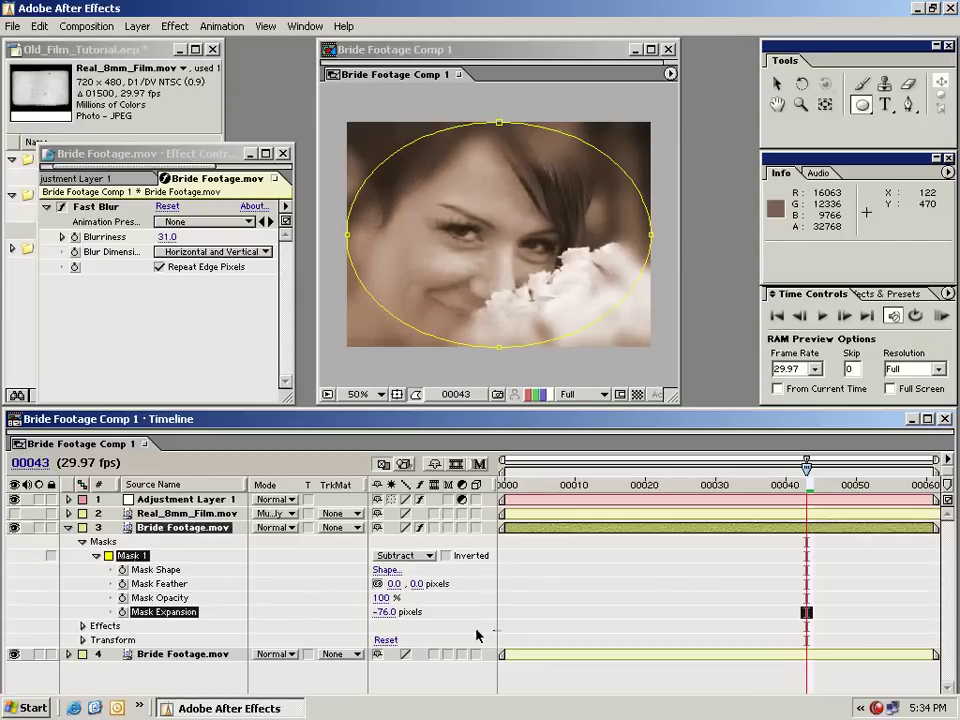
{"action": "left_click", "coordinate": [379, 598]}
{"action": "left_click_drag", "start_coordinate": [418, 583], "coordinate": [431, 578]}
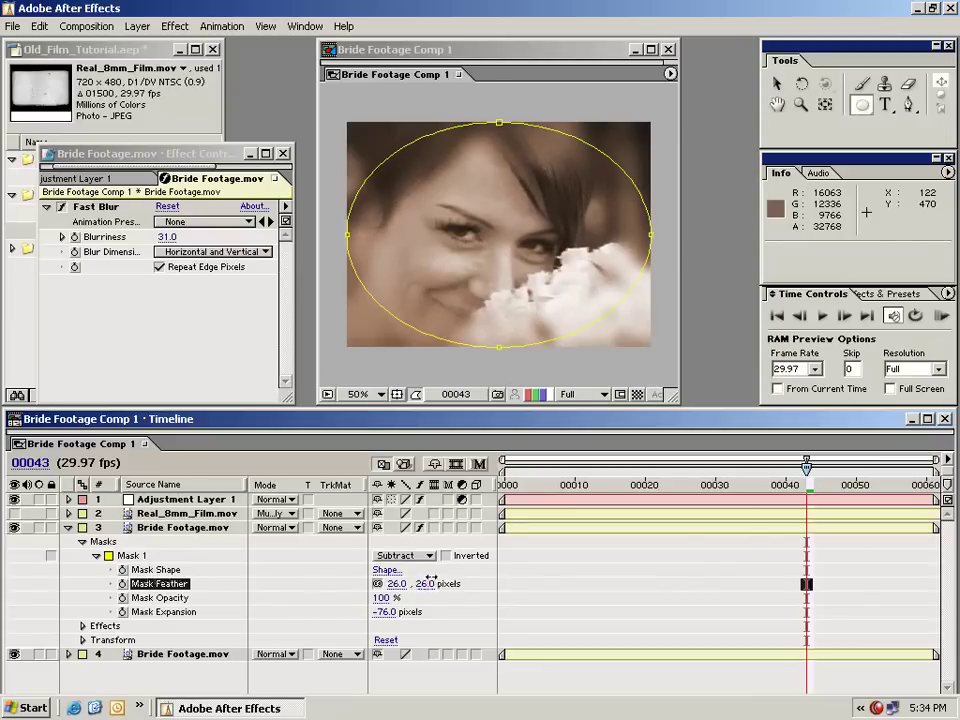
{"action": "left_click_drag", "start_coordinate": [483, 557], "coordinate": [525, 561]}
{"action": "left_click", "coordinate": [525, 561]}
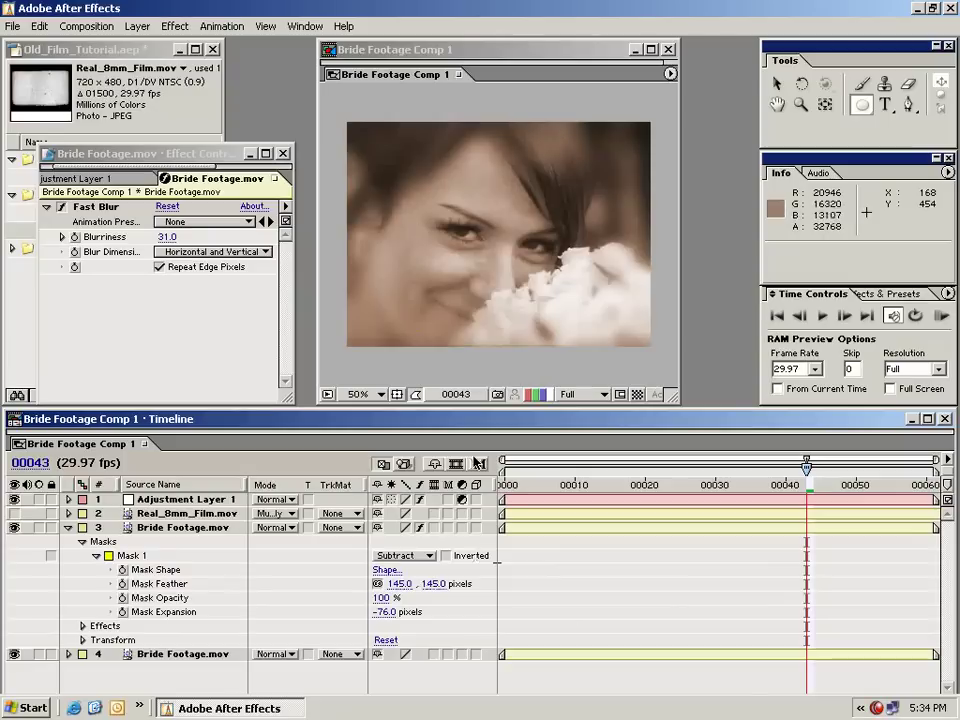
Change Mask 1's expansion to -34 pixels.
{"action": "left_click_drag", "start_coordinate": [384, 611], "coordinate": [392, 612]}
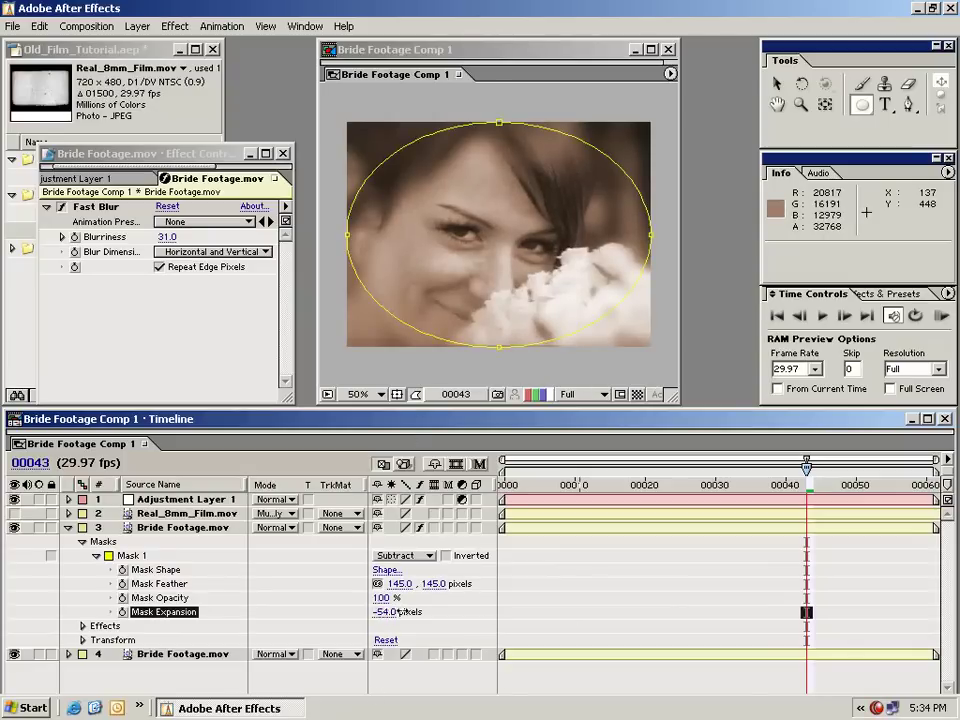
{"action": "mouse_move", "coordinate": [428, 610]}
{"action": "left_mouse_down"}
{"action": "mouse_move", "coordinate": [441, 610]}
{"action": "mouse_move", "coordinate": [420, 611]}
{"action": "left_mouse_up"}
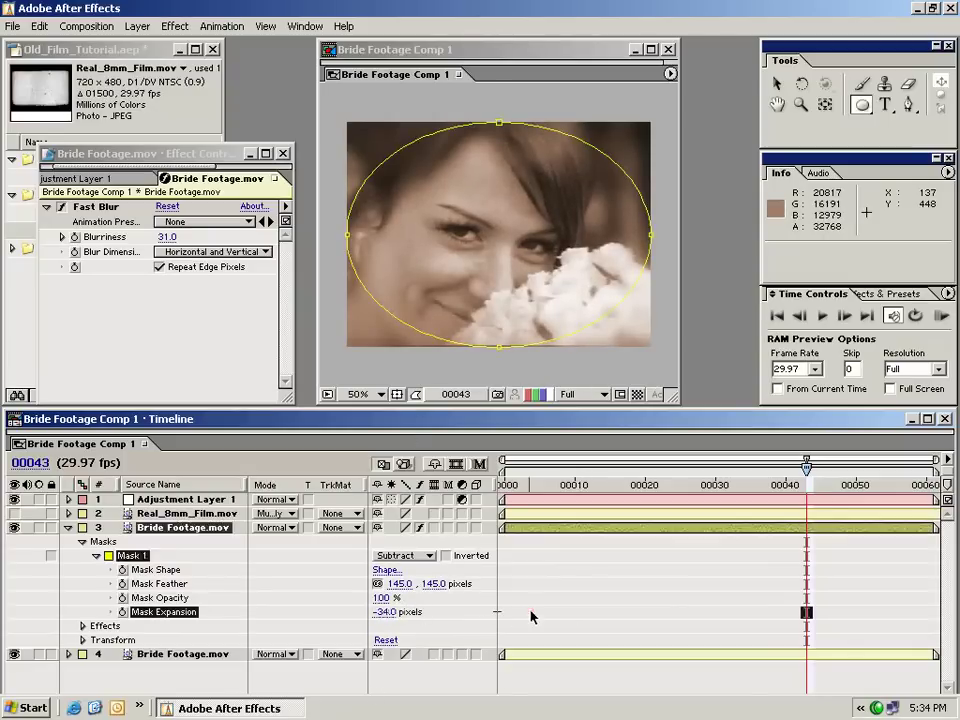
{"action": "left_click", "coordinate": [531, 617]}
Turn the Real_8mm_Film.mov overlay back on and review the footage at frames 12 and 22.
{"action": "left_click_drag", "start_coordinate": [693, 486], "coordinate": [588, 484]}
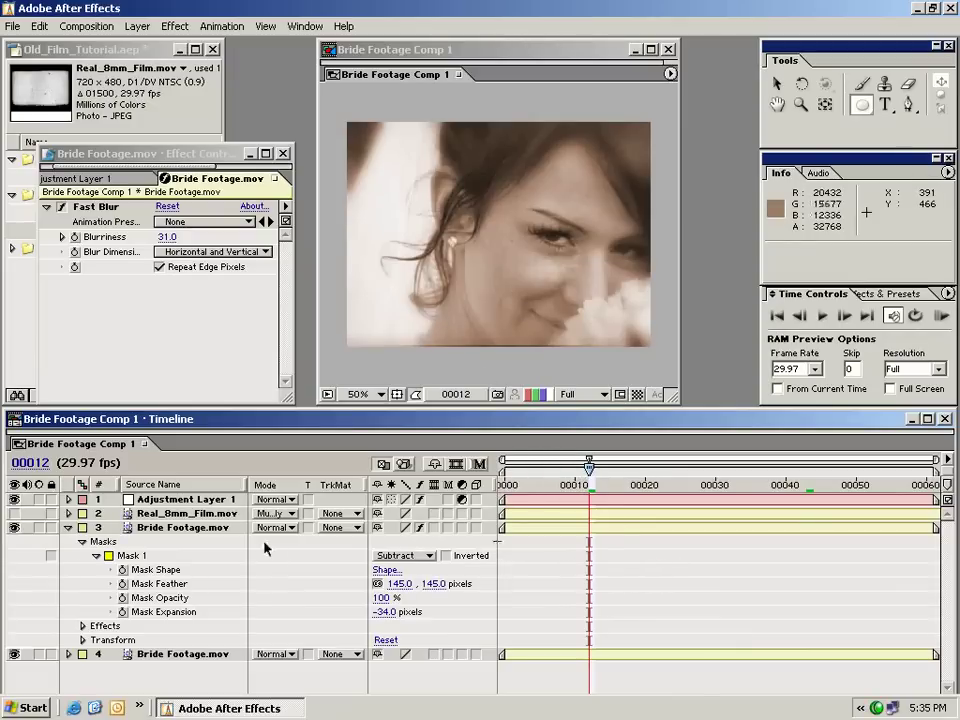
{"action": "left_click", "coordinate": [14, 514]}
{"action": "left_click_drag", "start_coordinate": [589, 485], "coordinate": [659, 487]}
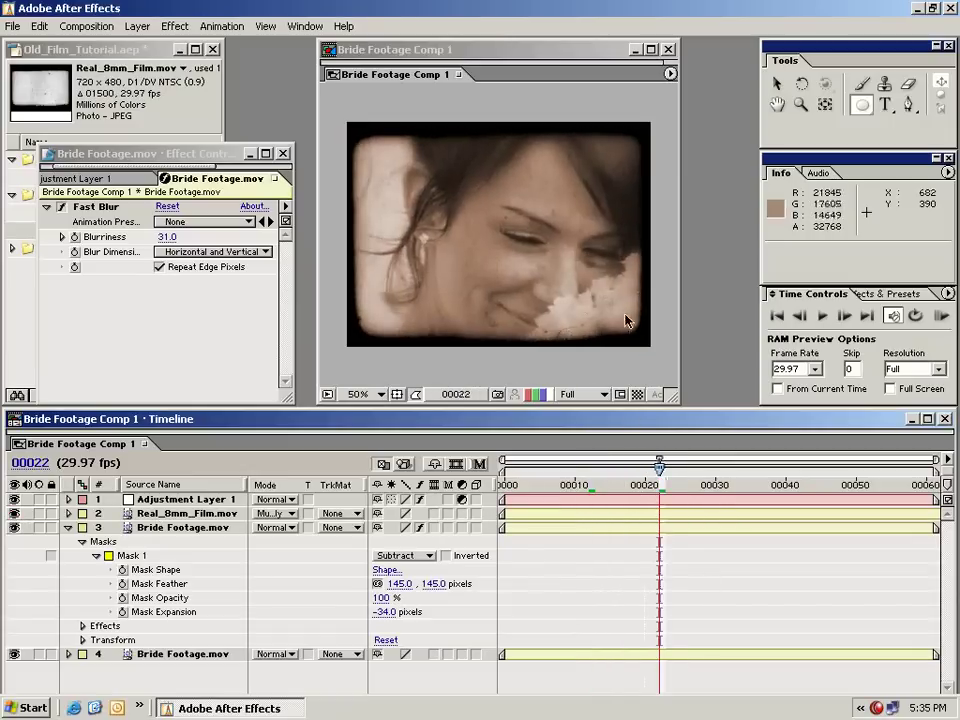
Set the masked Bride Footage.mov layer's Fast Blur Blurriness to 50 and play back the composition from frame 22.
{"action": "left_click", "coordinate": [203, 529]}
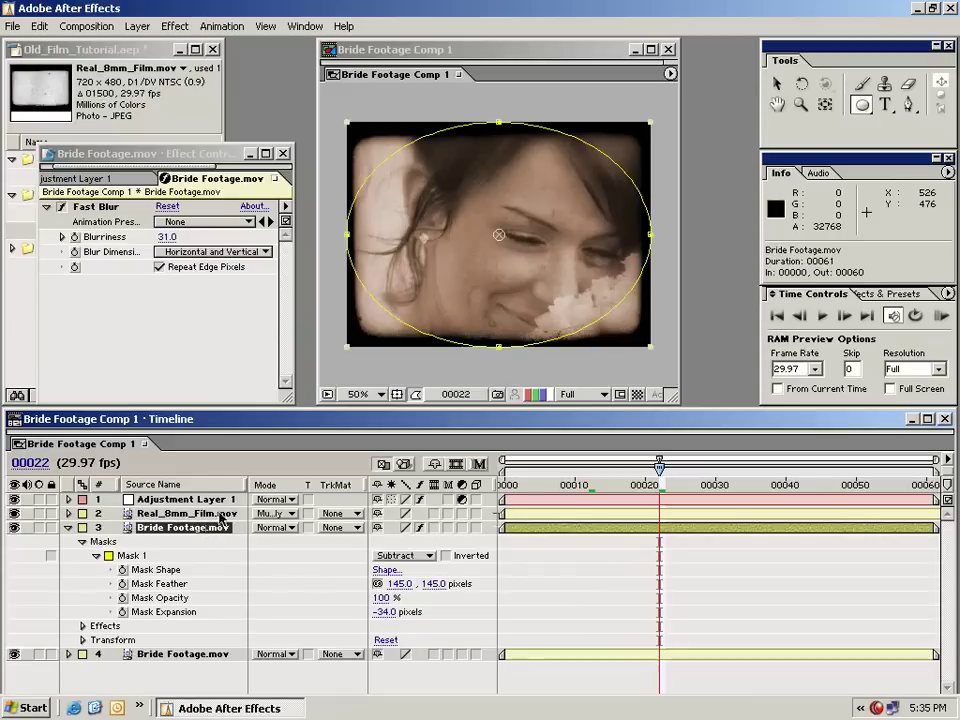
{"action": "left_click", "coordinate": [163, 237]}
{"action": "type", "text": "500"}
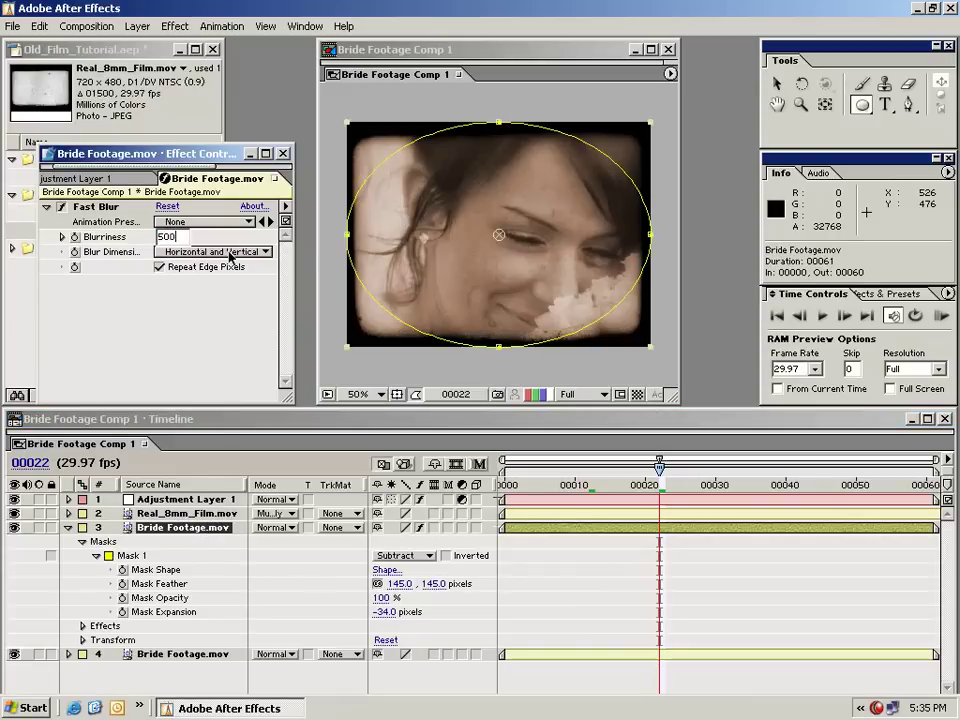
{"action": "key", "text": "Return"}
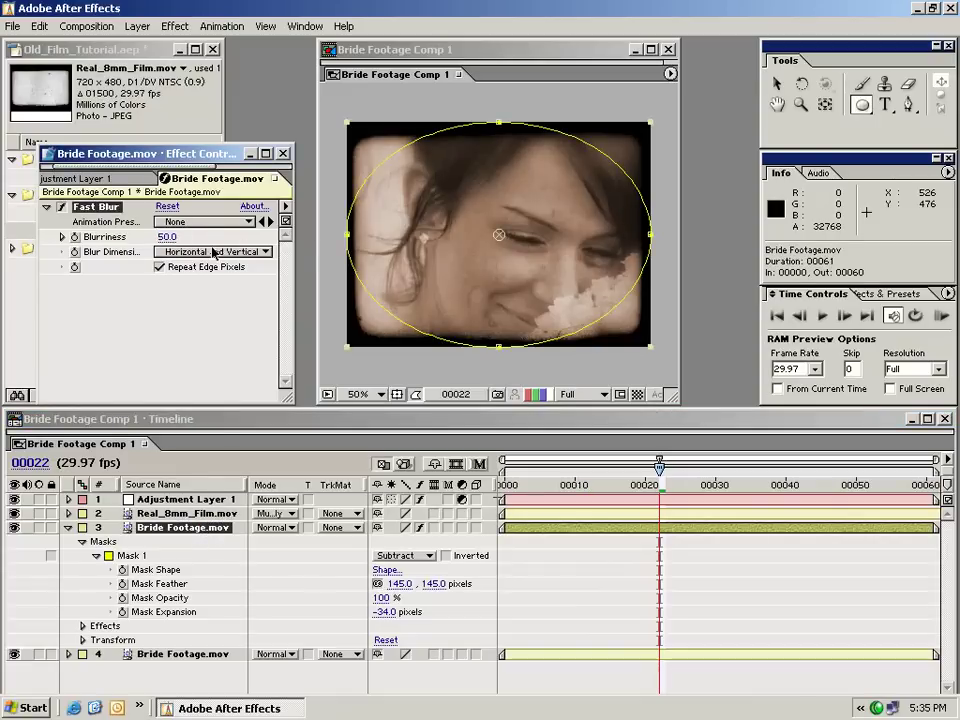
{"action": "left_click", "coordinate": [554, 579]}
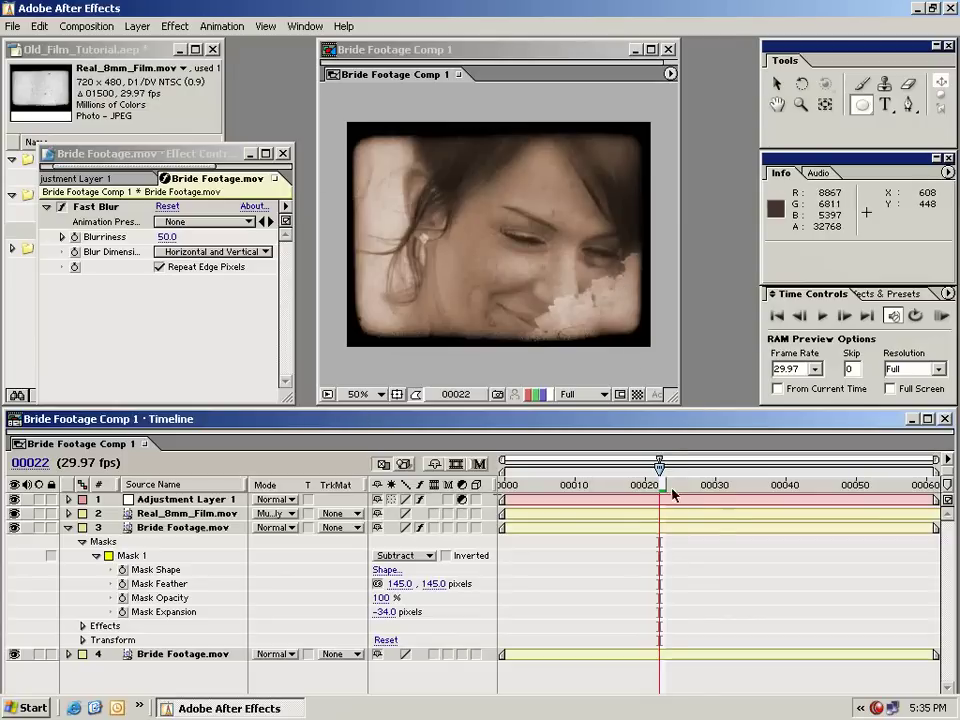
{"action": "key", "text": "space"}
{"action": "key", "text": "space"}
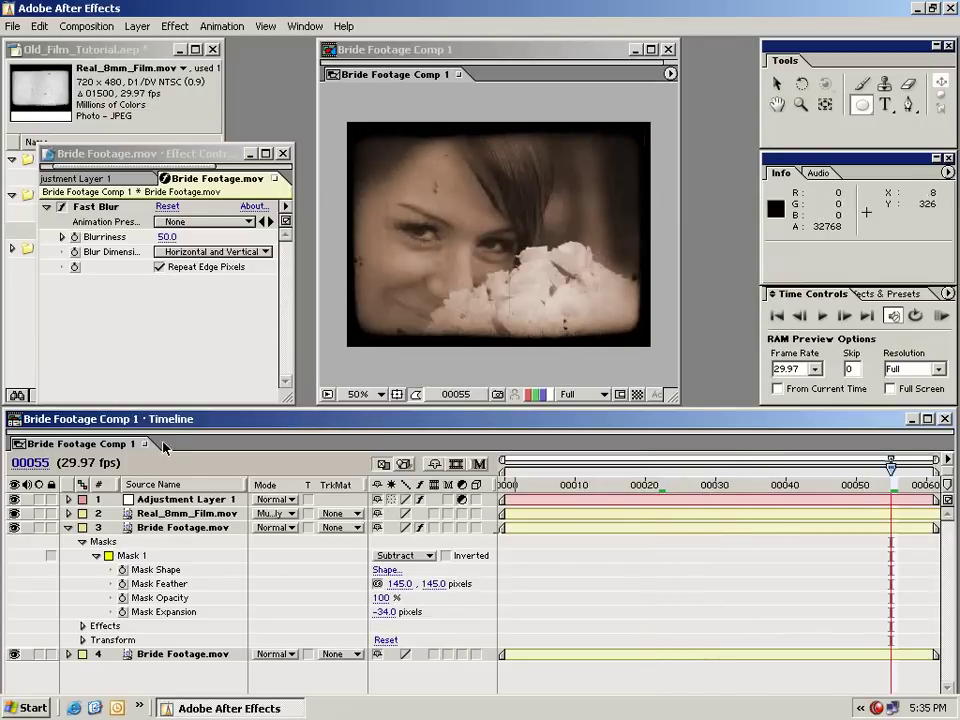
Try enlarging the Real_8mm_Film.mov layer to 125% with a RAM preview from frame 0, and undo the scaling.
{"action": "left_click", "coordinate": [188, 513]}
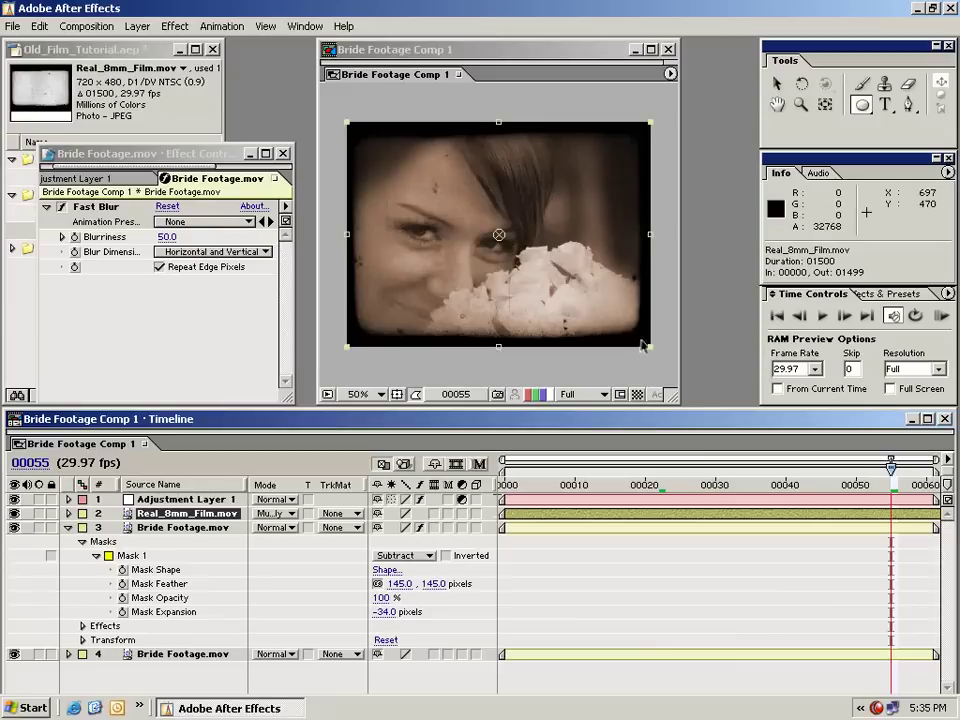
{"action": "left_click_drag", "start_coordinate": [651, 350], "coordinate": [714, 379]}
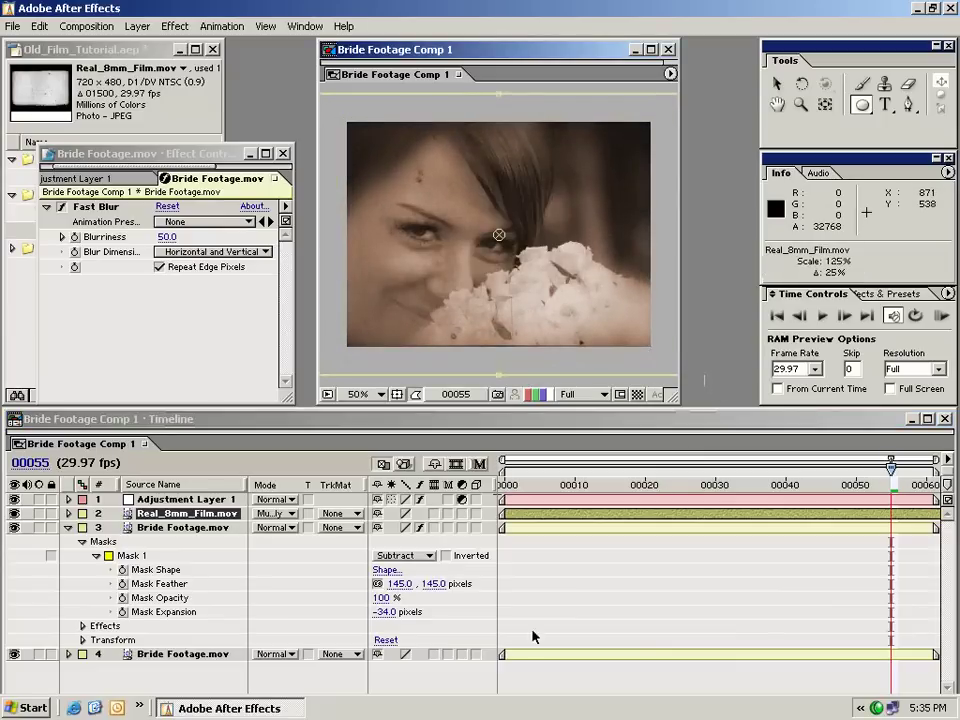
{"action": "left_click_drag", "start_coordinate": [786, 485], "coordinate": [502, 487]}
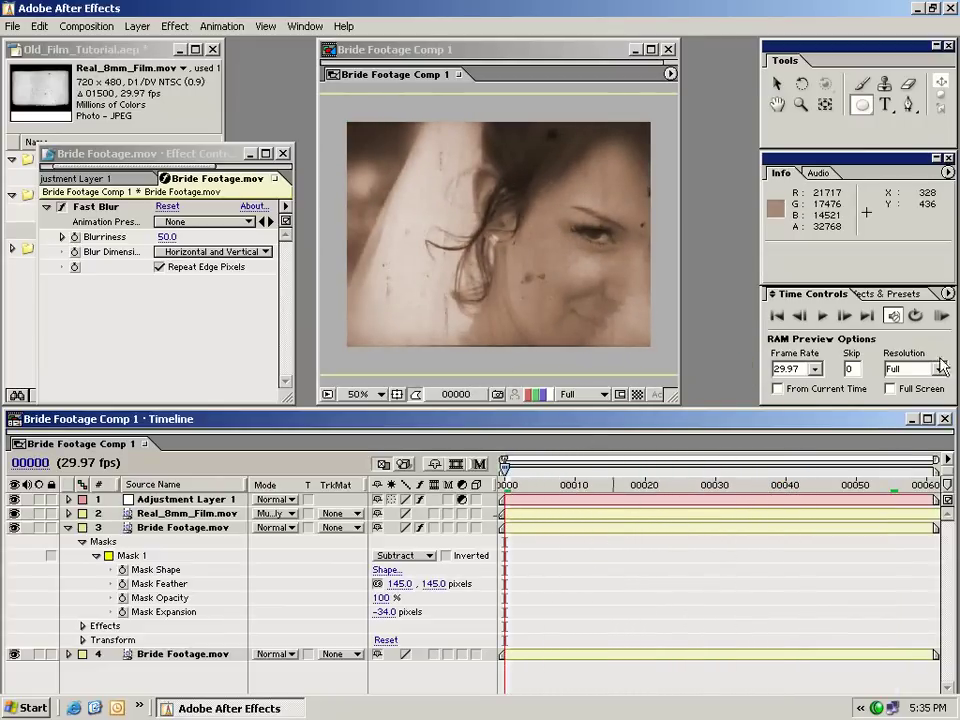
{"action": "left_click", "coordinate": [941, 315]}
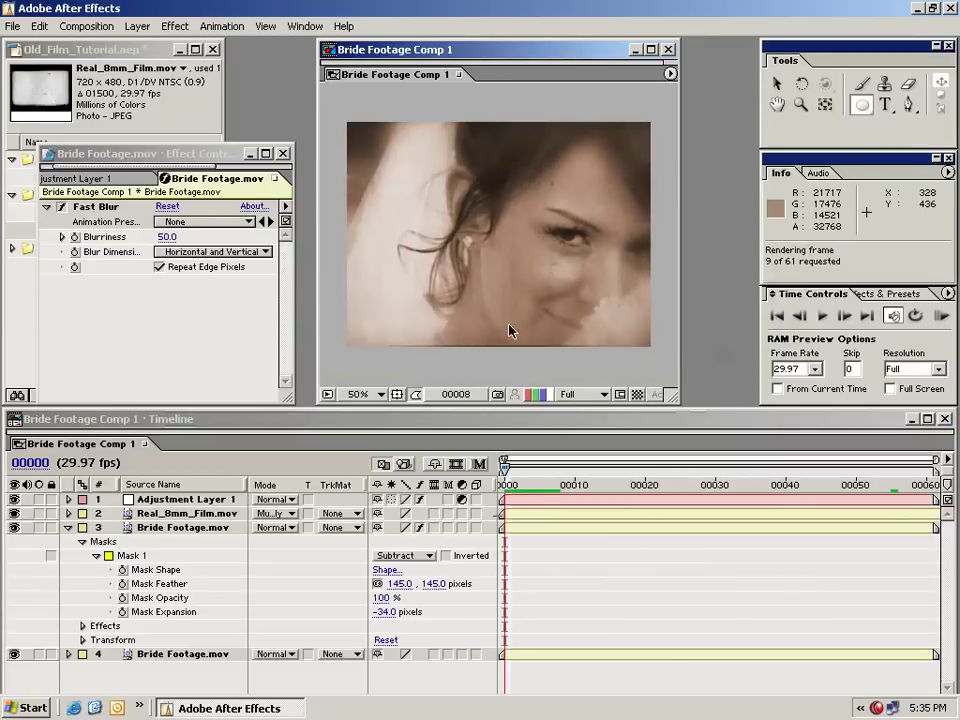
{"action": "left_click", "coordinate": [548, 514]}
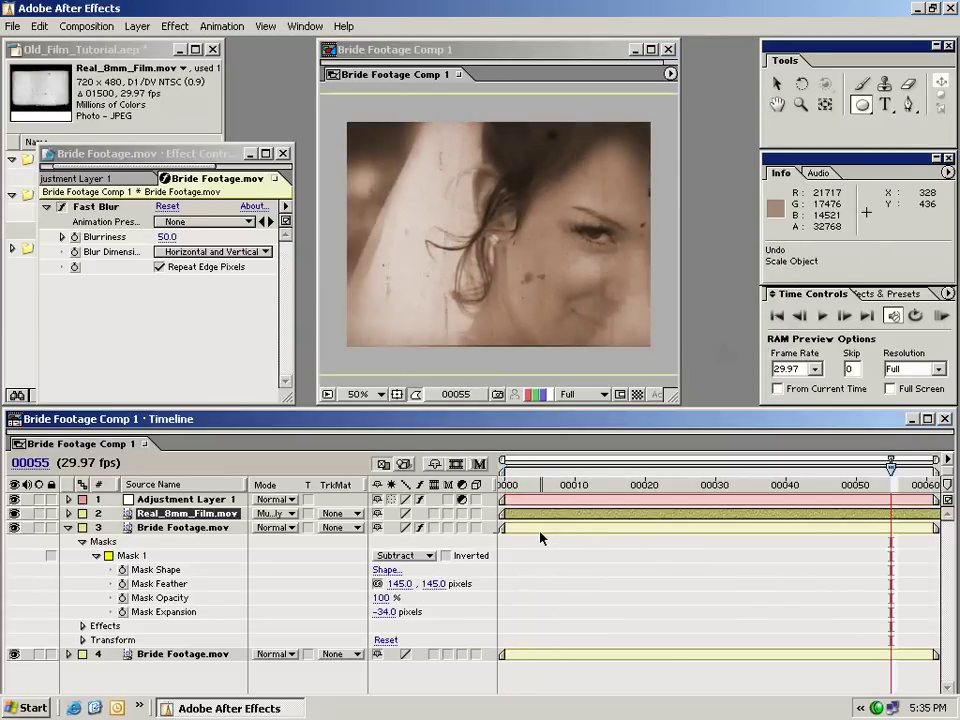
{"action": "left_click", "coordinate": [589, 583]}
Scrub through the timeline and stop at frame 5 to review the film frame and edge blur.
{"action": "left_click", "coordinate": [526, 480]}
{"action": "left_click_drag", "start_coordinate": [529, 485], "coordinate": [756, 486]}
{"action": "left_click", "coordinate": [561, 486]}
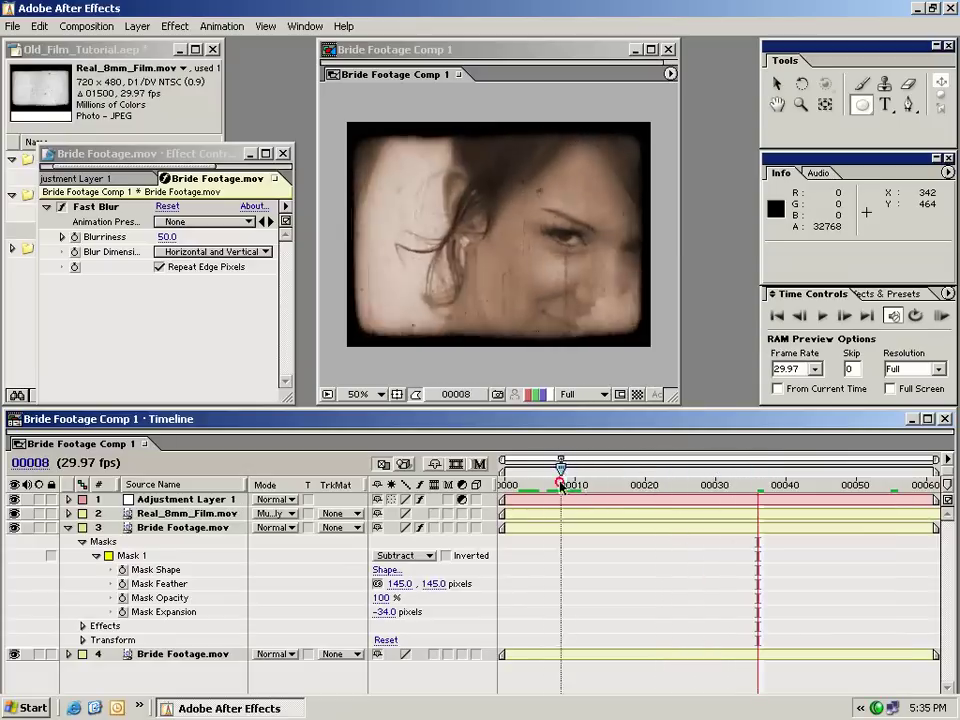
{"action": "left_click_drag", "start_coordinate": [561, 486], "coordinate": [539, 486]}
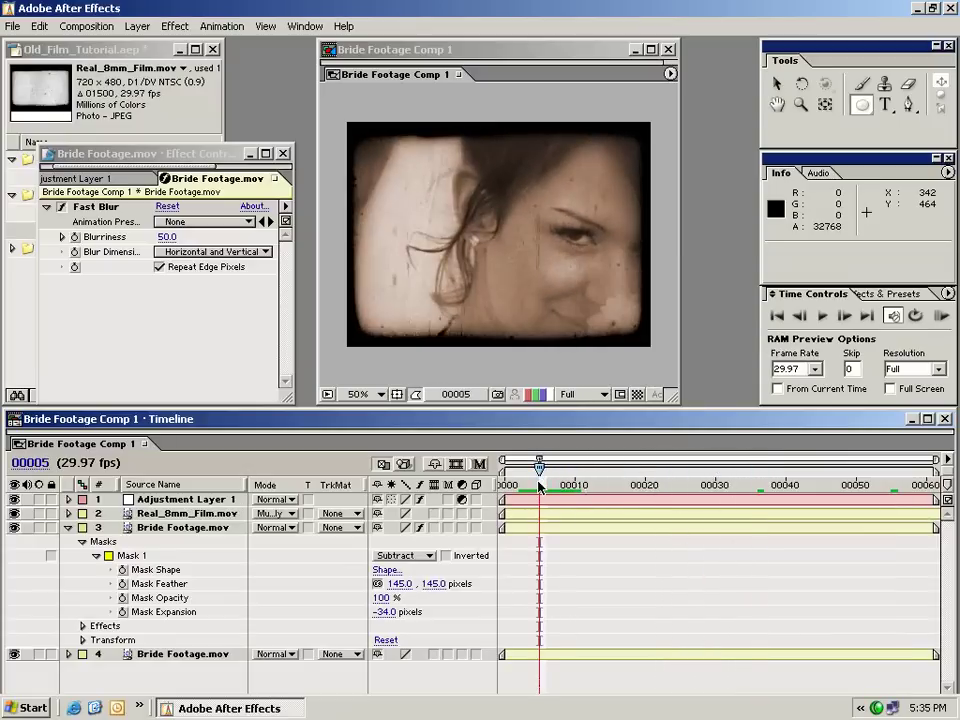